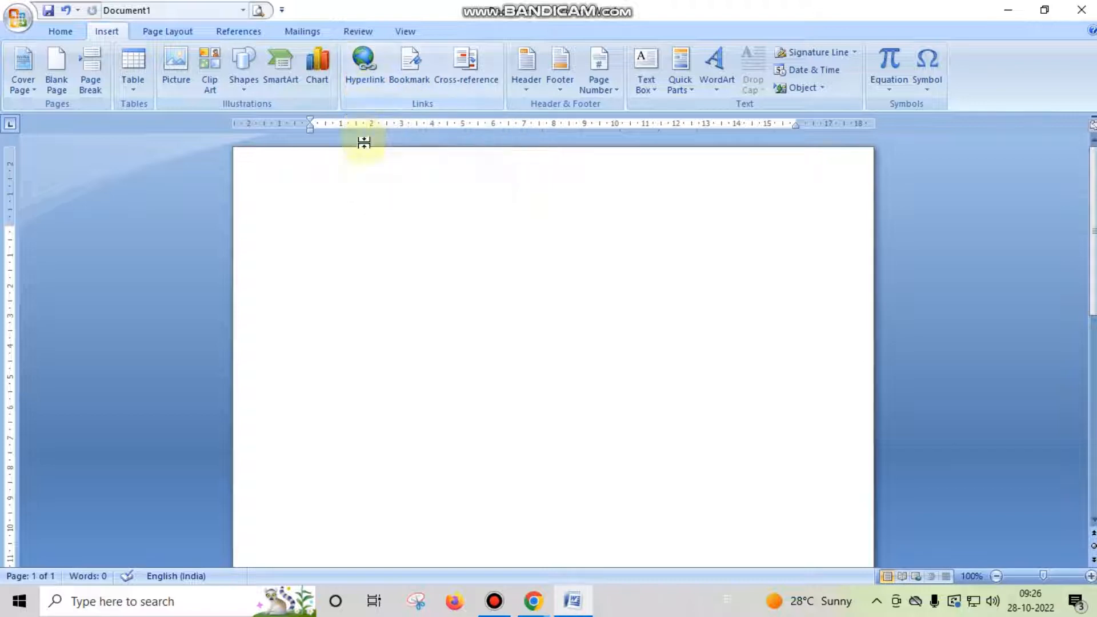
Step: Enter the text "file" and hyperlink it to the existing OneNote Notebooks folder in Documents
{"action": "left_click", "coordinate": [369, 82]}
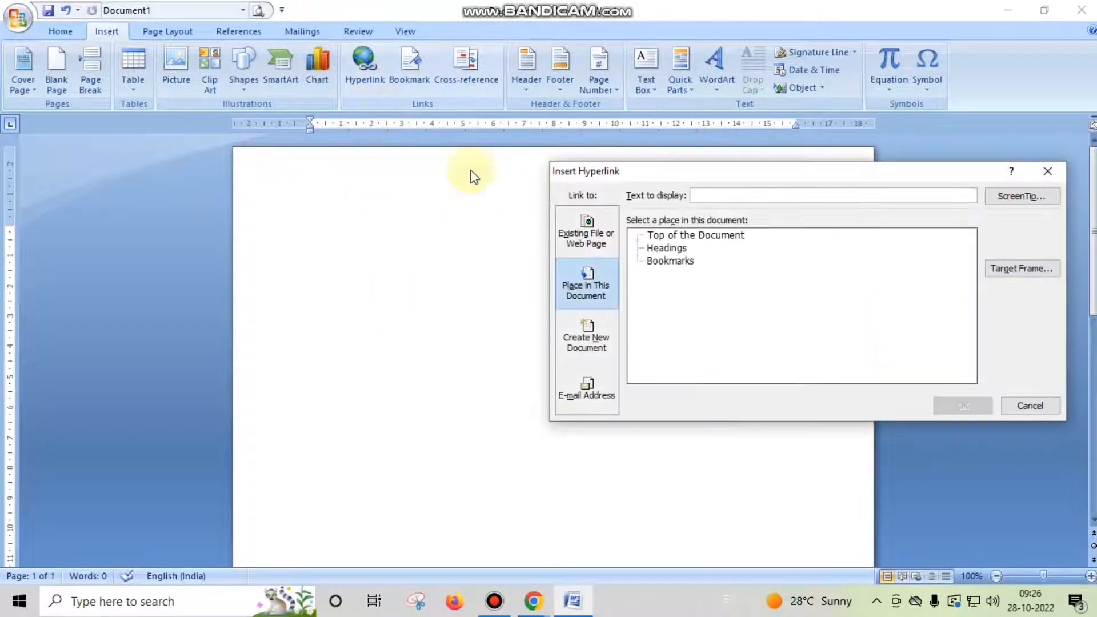
{"action": "left_click", "coordinate": [1047, 171]}
{"action": "type", "text": "file"}
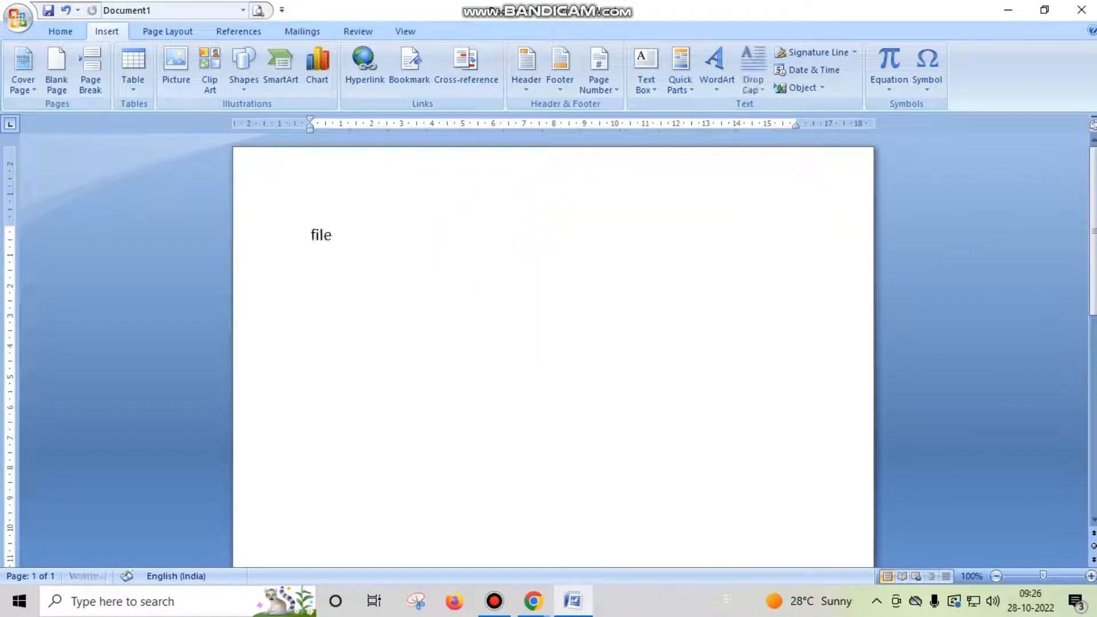
{"action": "left_click_drag", "start_coordinate": [428, 234], "coordinate": [119, 262]}
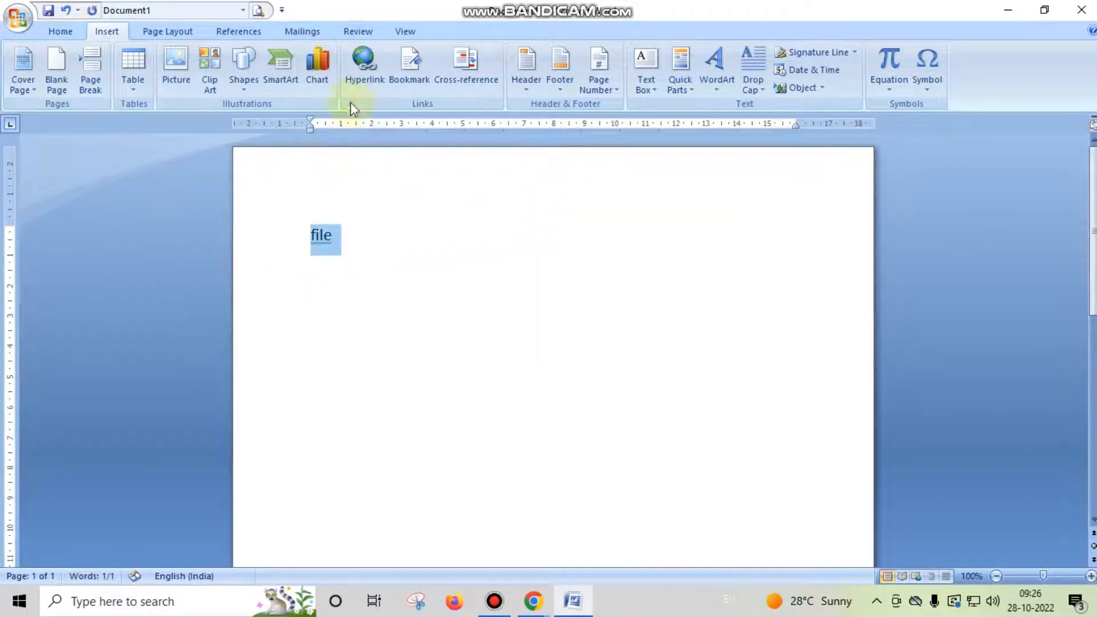
{"action": "left_click", "coordinate": [367, 76]}
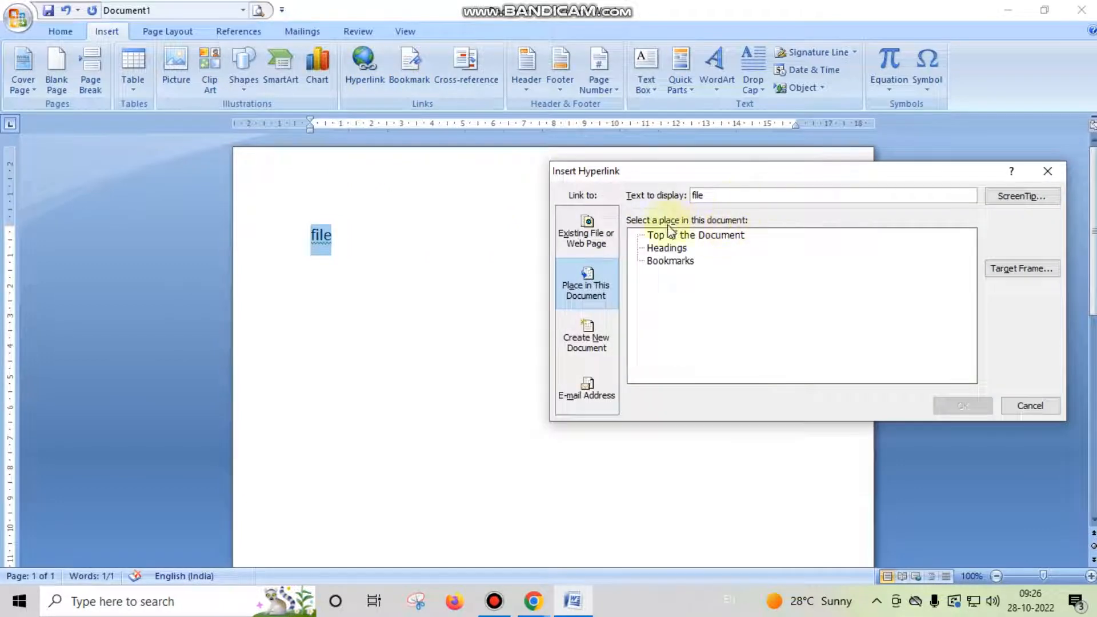
{"action": "left_click", "coordinate": [586, 234]}
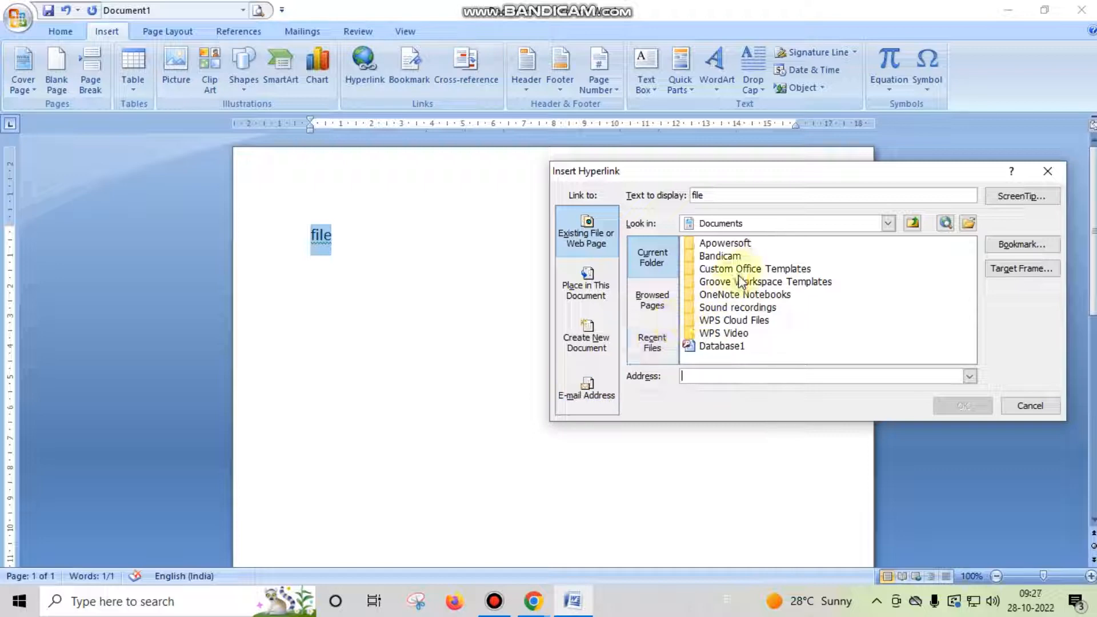
{"action": "left_click", "coordinate": [739, 296]}
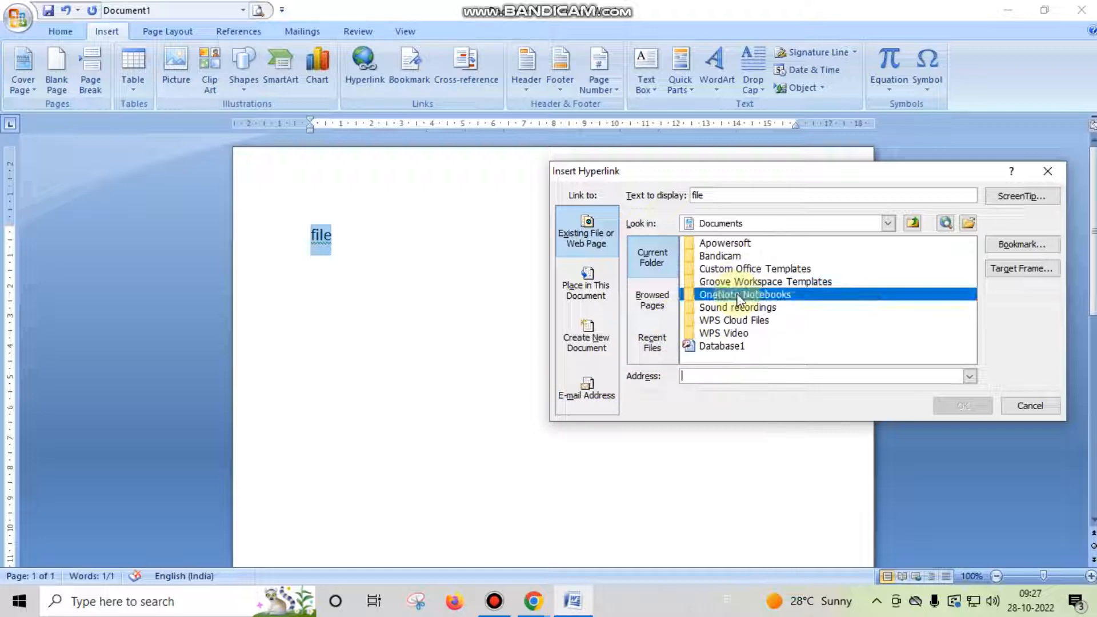
{"action": "left_click", "coordinate": [962, 405]}
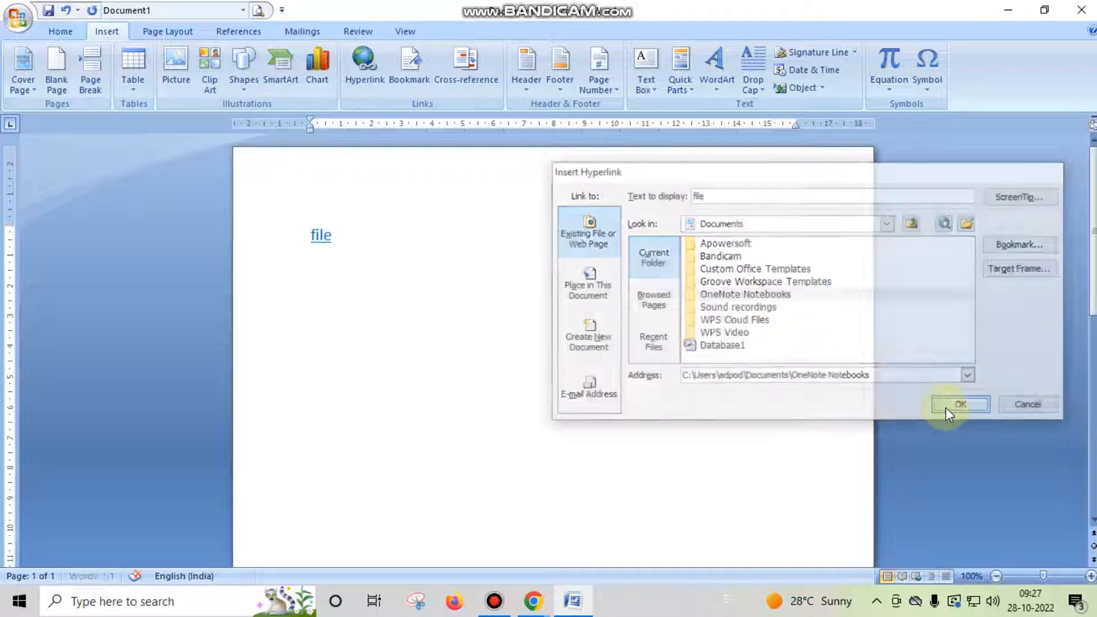
Step: Test the "file" hyperlink by following it to its folder, allowing the location to open, and close the folder window
{"action": "left_click", "coordinate": [328, 247], "text": "ctrl"}
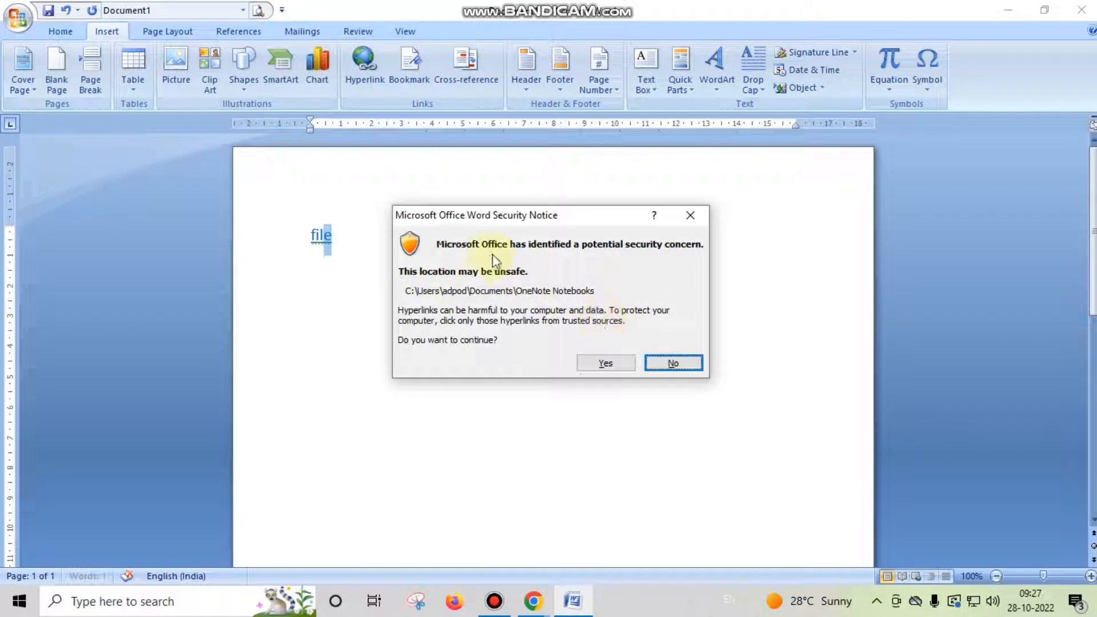
{"action": "left_click", "coordinate": [607, 360]}
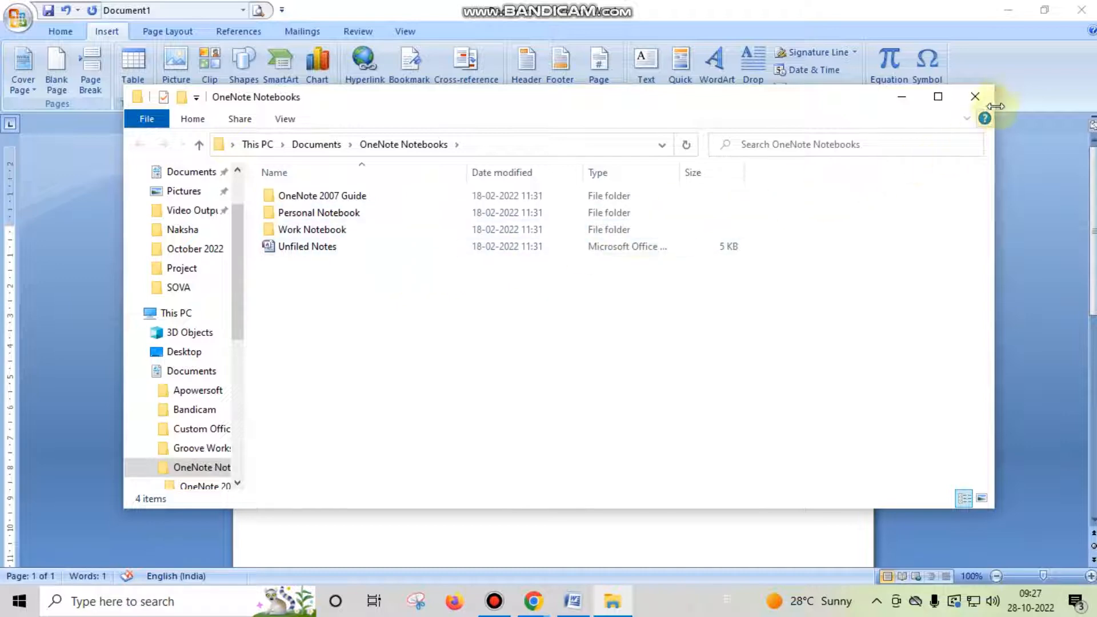
{"action": "left_click", "coordinate": [975, 96]}
Step: Delete the linked text "file" and generate two sets of sample paragraphs with =rand()
{"action": "left_click_drag", "start_coordinate": [347, 236], "coordinate": [202, 257]}
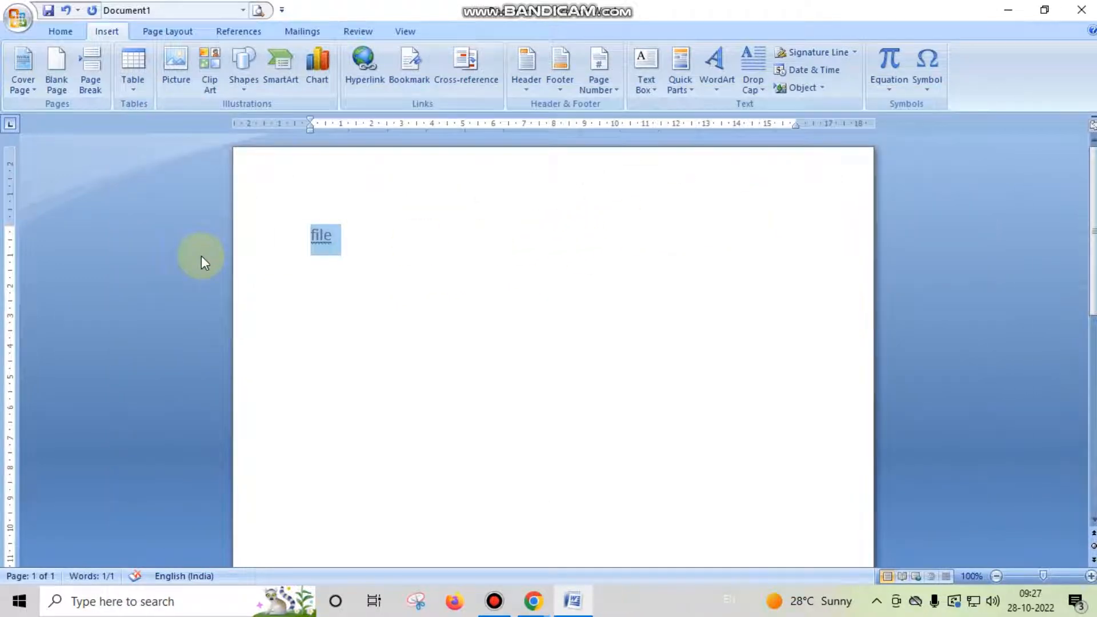
{"action": "key", "text": "Delete"}
{"action": "type", "text": "=rand"}
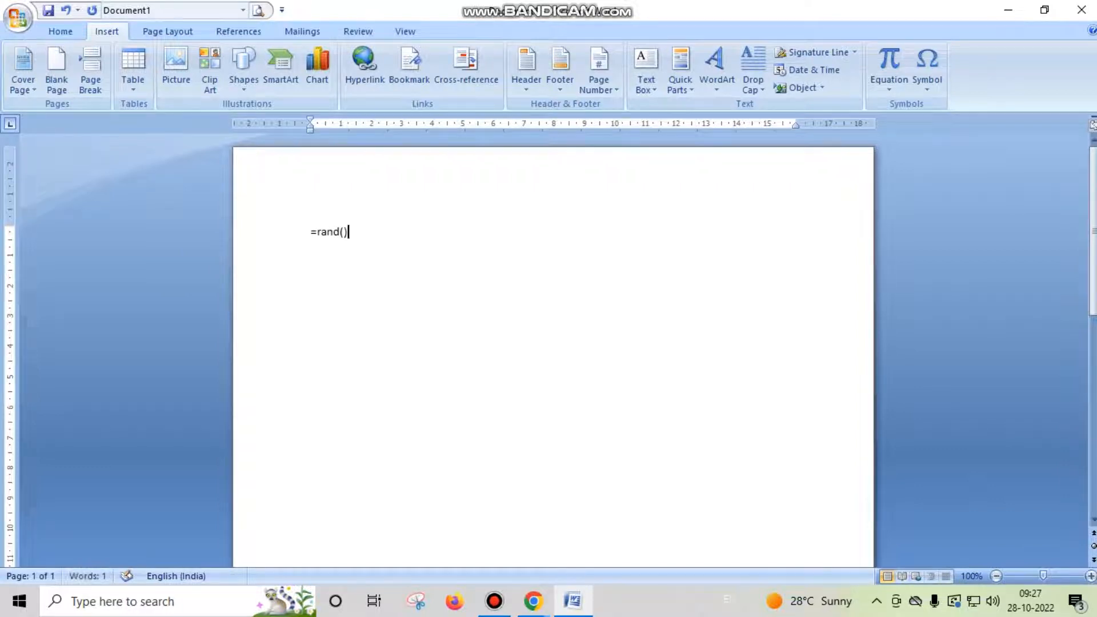
{"action": "type", "text": "()"}
{"action": "key", "text": "Return"}
{"action": "type", "text": "="}
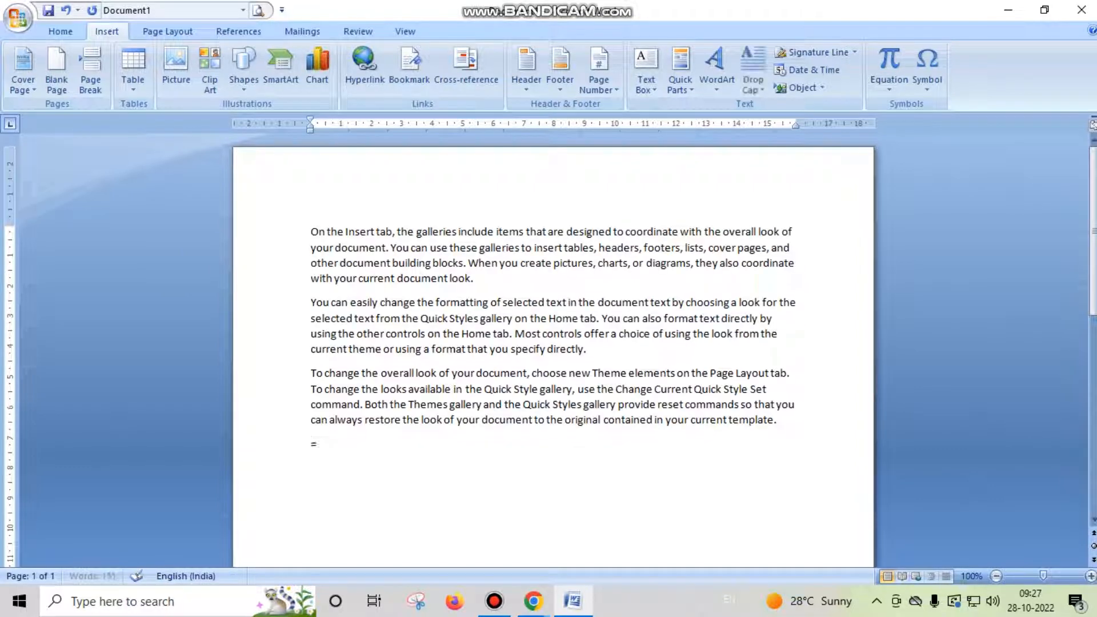
{"action": "type", "text": "rand()"}
{"action": "key", "text": "Return"}
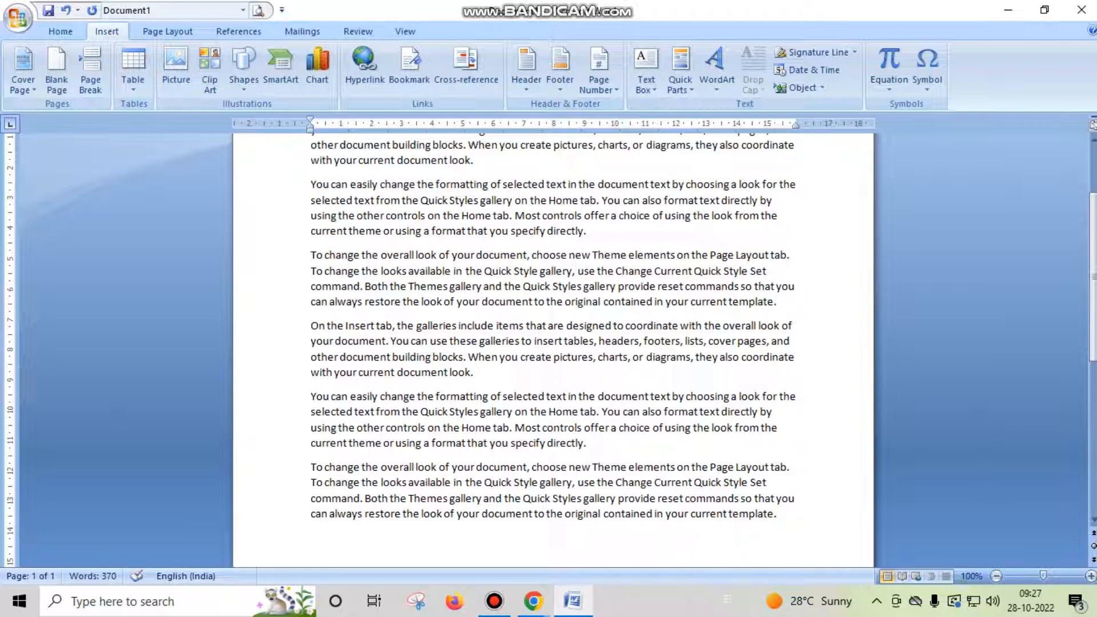
{"action": "scroll", "coordinate": [379, 411], "scroll_direction": "up", "scroll_amount": 3}
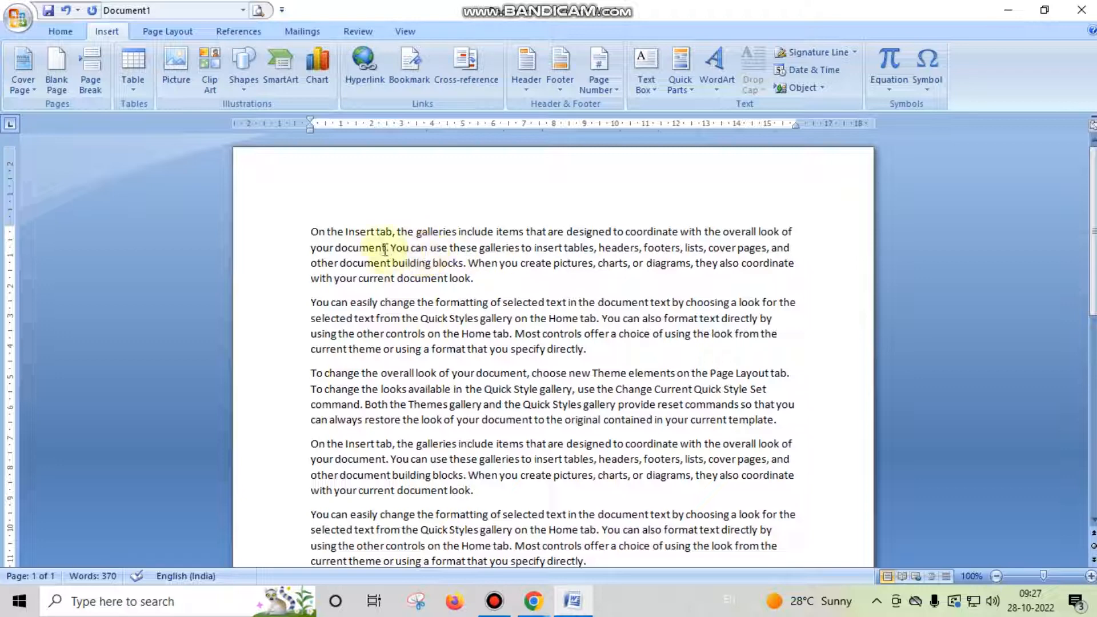
{"action": "left_click_drag", "start_coordinate": [359, 264], "coordinate": [400, 268]}
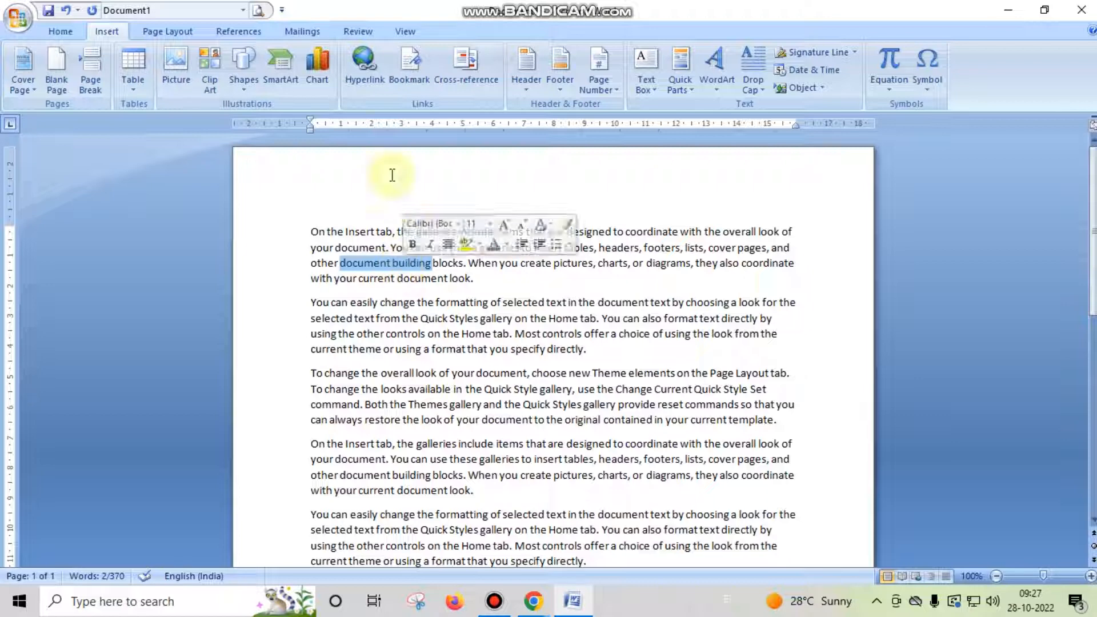
{"action": "right_click", "coordinate": [393, 269]}
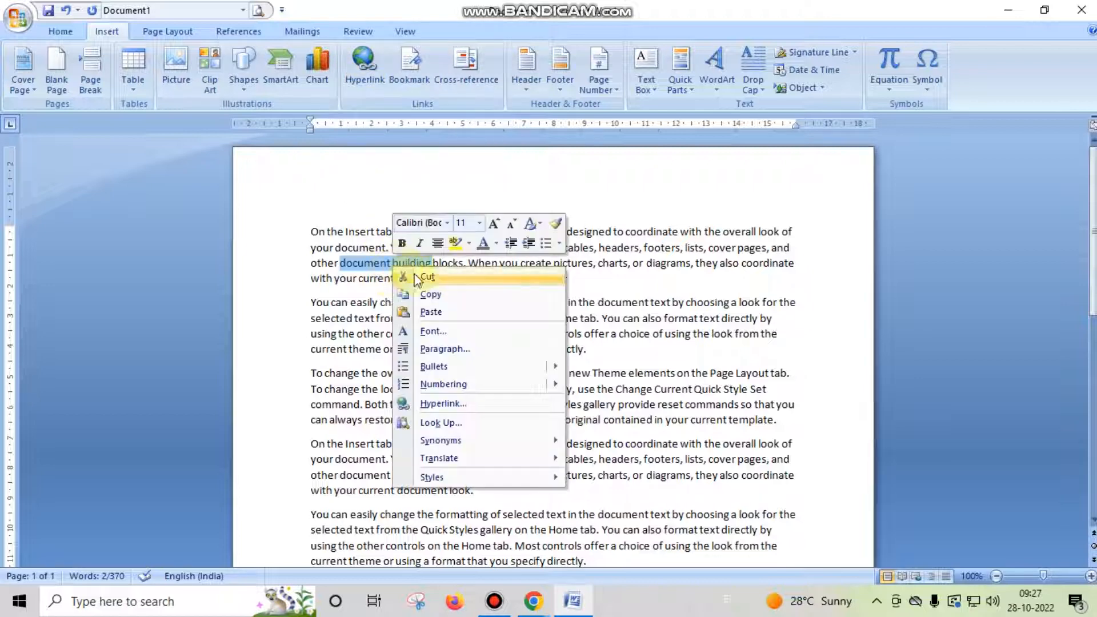
{"action": "left_click", "coordinate": [444, 403]}
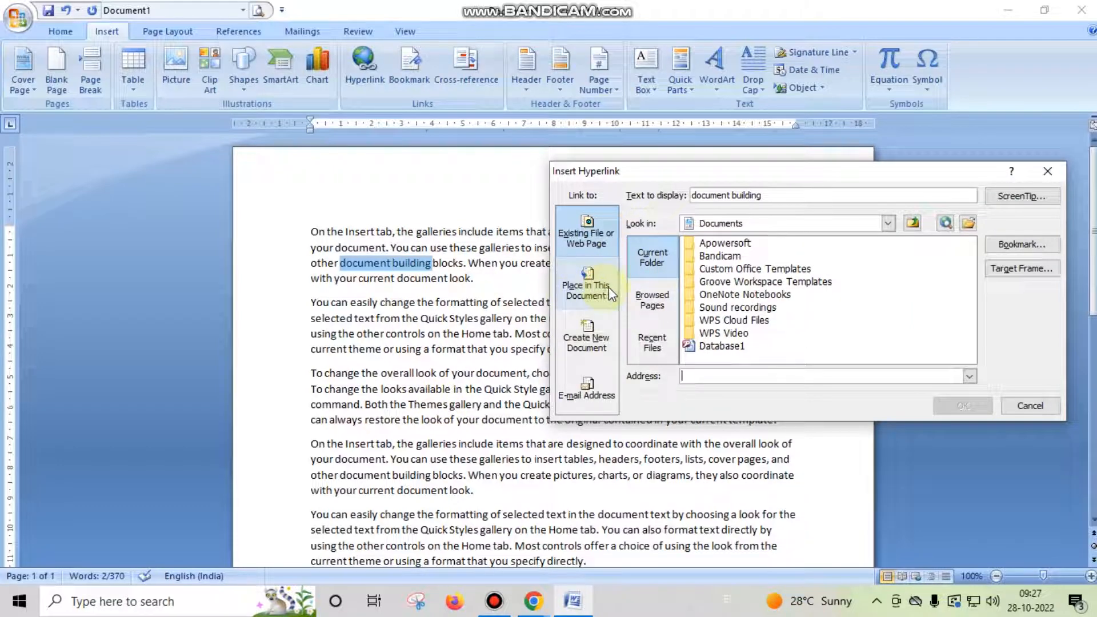
{"action": "left_click", "coordinate": [599, 292]}
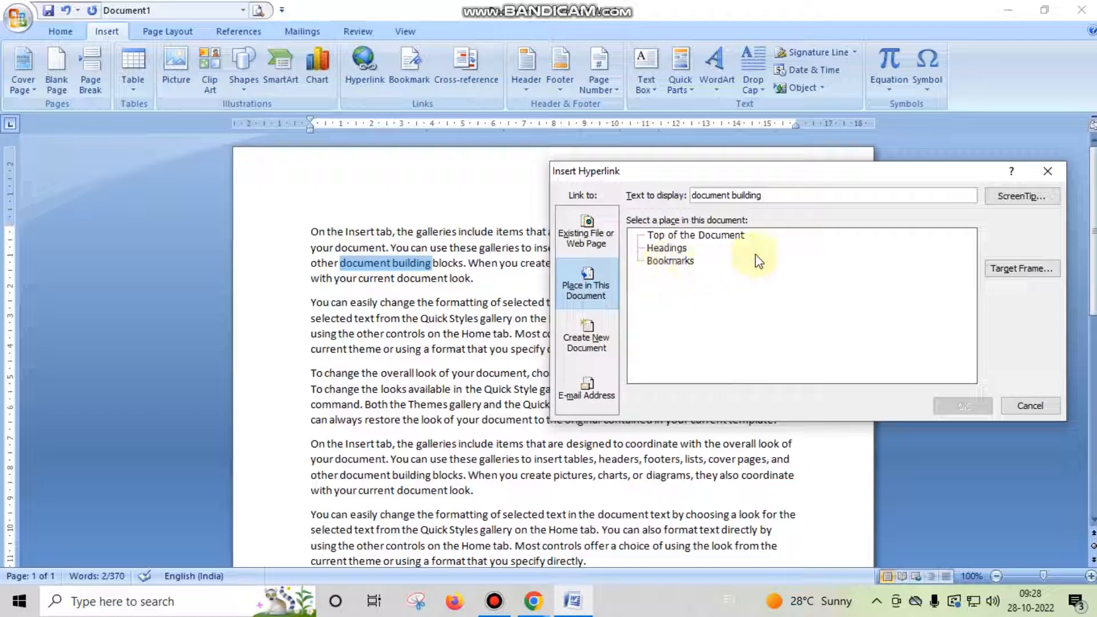
{"action": "left_click", "coordinate": [1037, 176]}
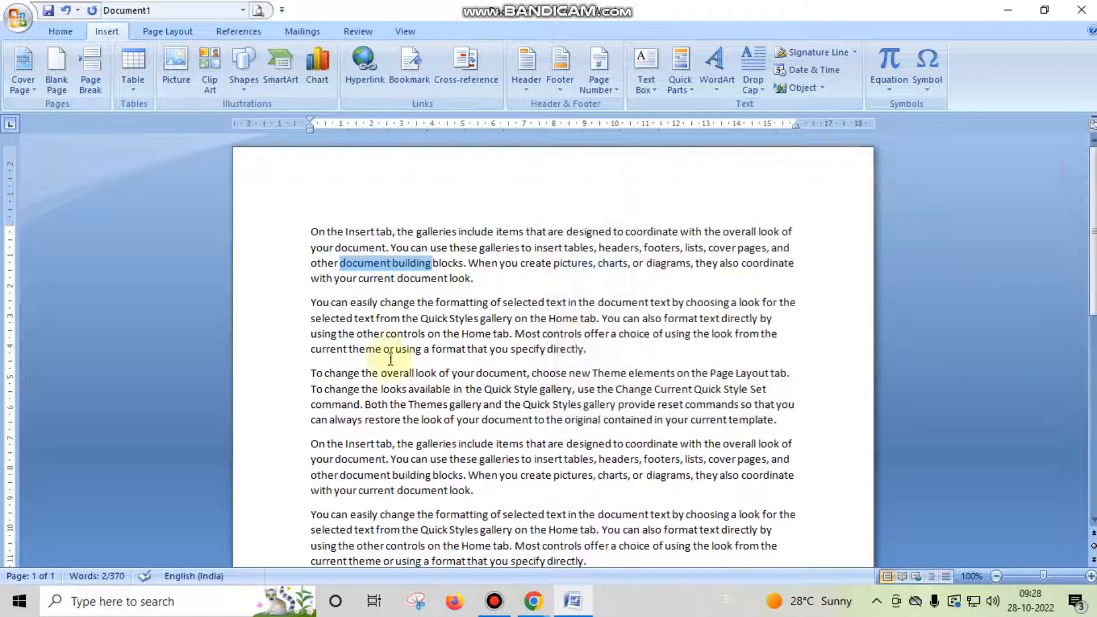
Step: Apply the Heading 1 style to the fifth paragraph, the second one beginning "You can easily change the formatting"
{"action": "left_click", "coordinate": [280, 354]}
{"action": "left_click", "coordinate": [561, 368]}
{"action": "left_click", "coordinate": [62, 33]}
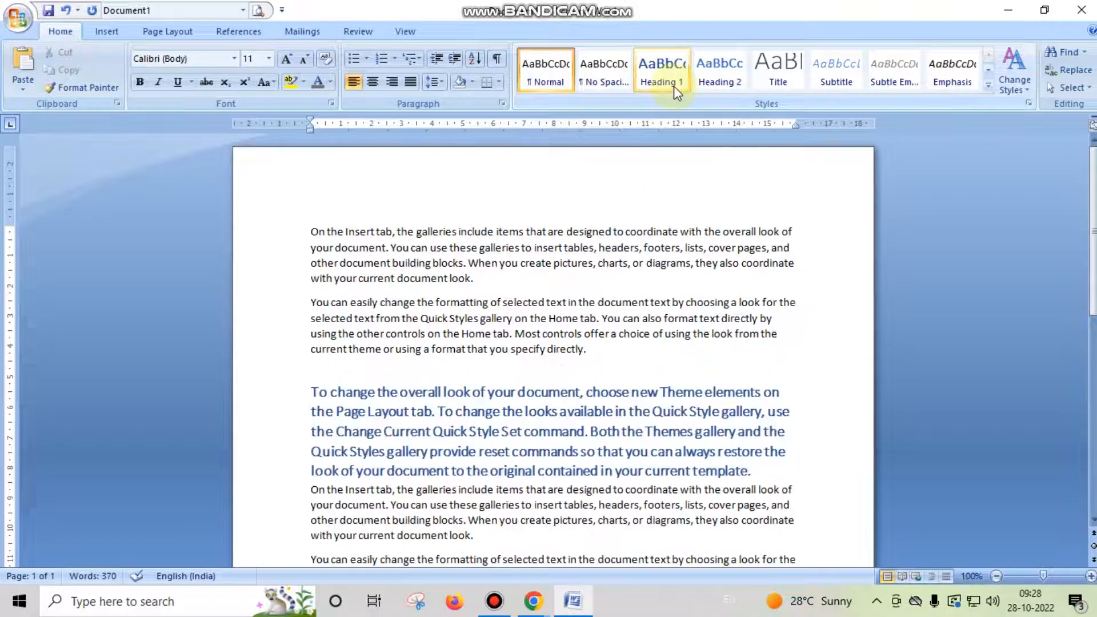
{"action": "left_click", "coordinate": [544, 487]}
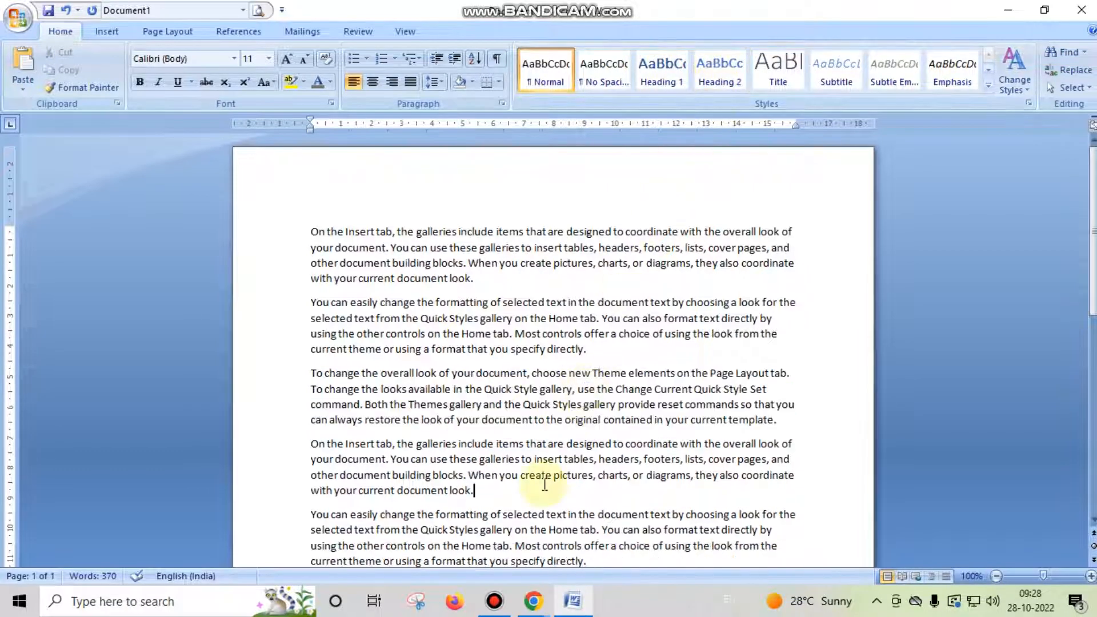
{"action": "scroll", "coordinate": [515, 468], "scroll_direction": "down", "scroll_amount": 2}
{"action": "left_click", "coordinate": [309, 439]}
{"action": "left_click_drag", "start_coordinate": [309, 439], "coordinate": [586, 484]}
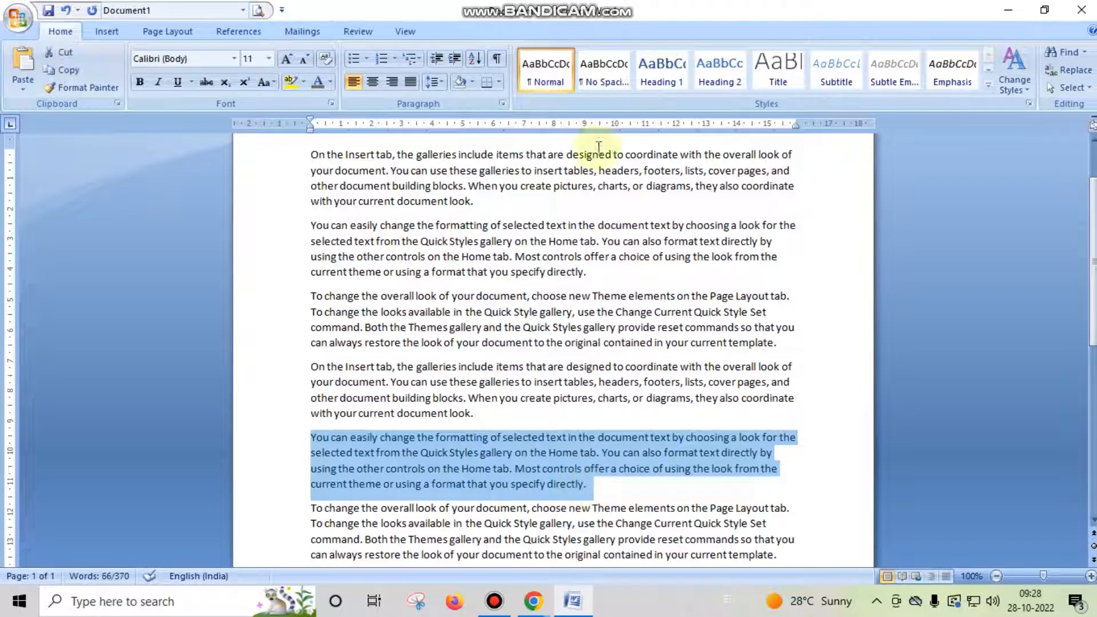
{"action": "left_click", "coordinate": [661, 69]}
{"action": "left_click", "coordinate": [580, 367]}
{"action": "scroll", "coordinate": [568, 450], "scroll_direction": "up", "scroll_amount": 2}
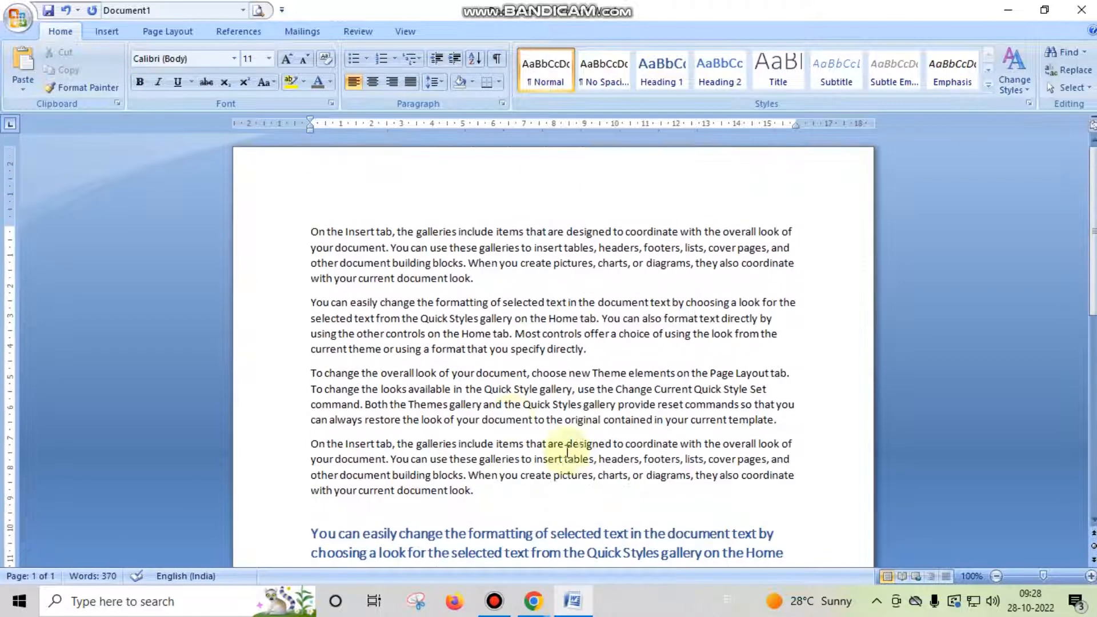
Step: Hyperlink the words "galleries include" in the first paragraph to the "You can easily change the formatting" heading in this document
{"action": "left_click_drag", "start_coordinate": [417, 232], "coordinate": [478, 232]}
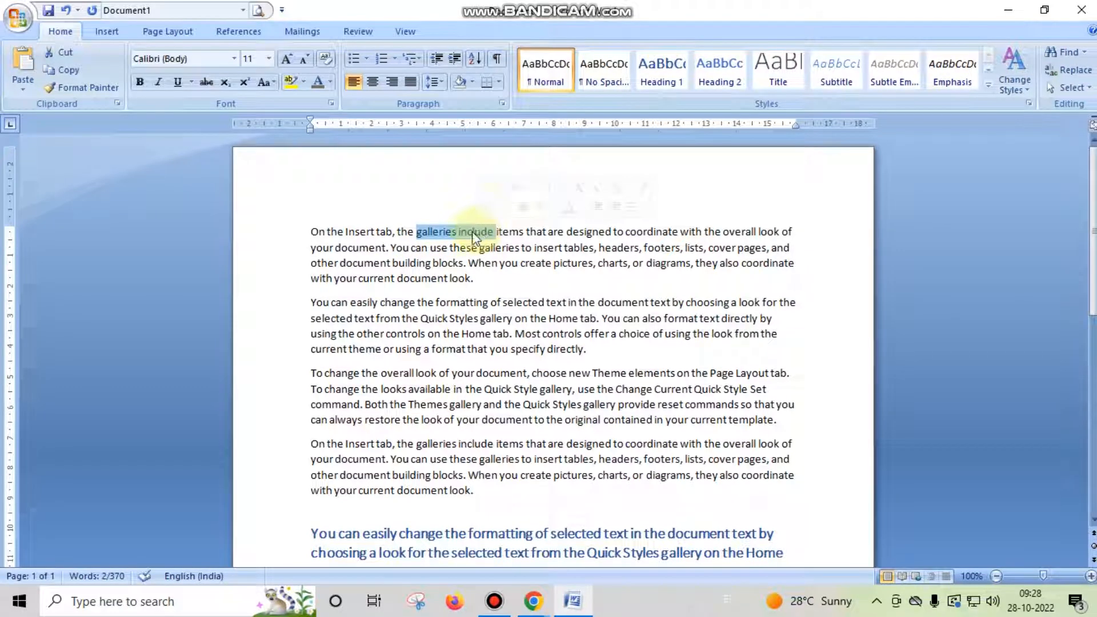
{"action": "right_click", "coordinate": [467, 231]}
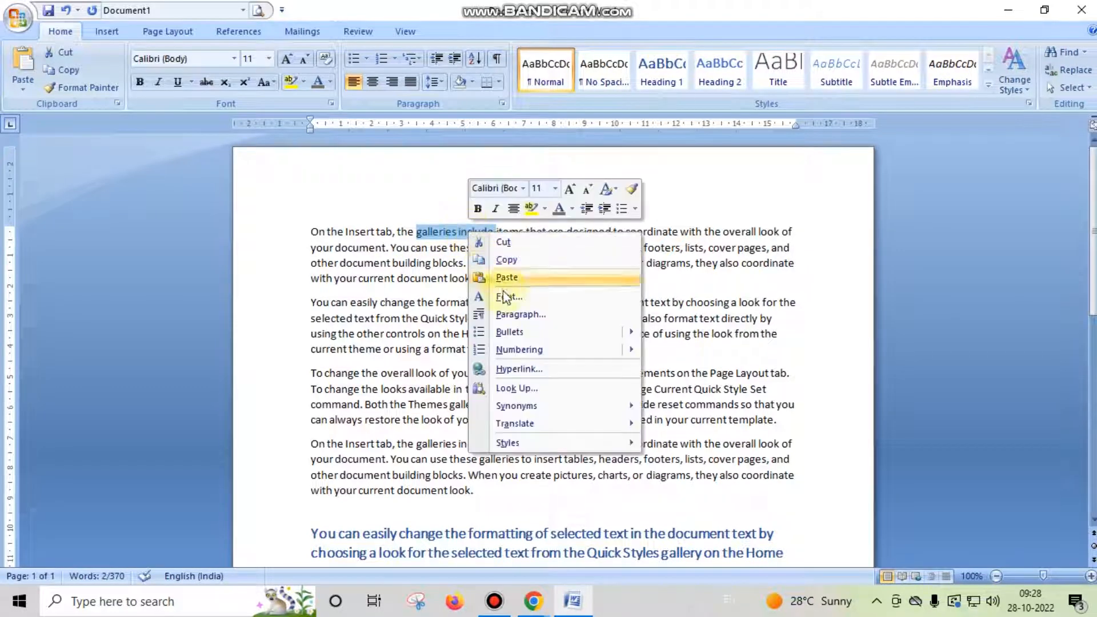
{"action": "left_click", "coordinate": [519, 369]}
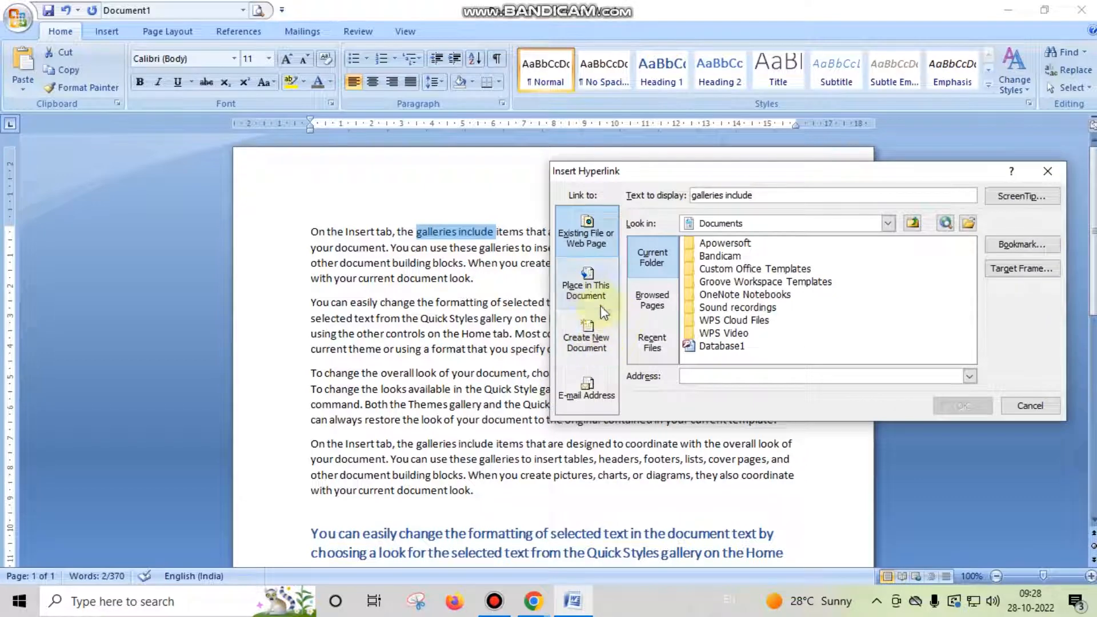
{"action": "left_click", "coordinate": [591, 295]}
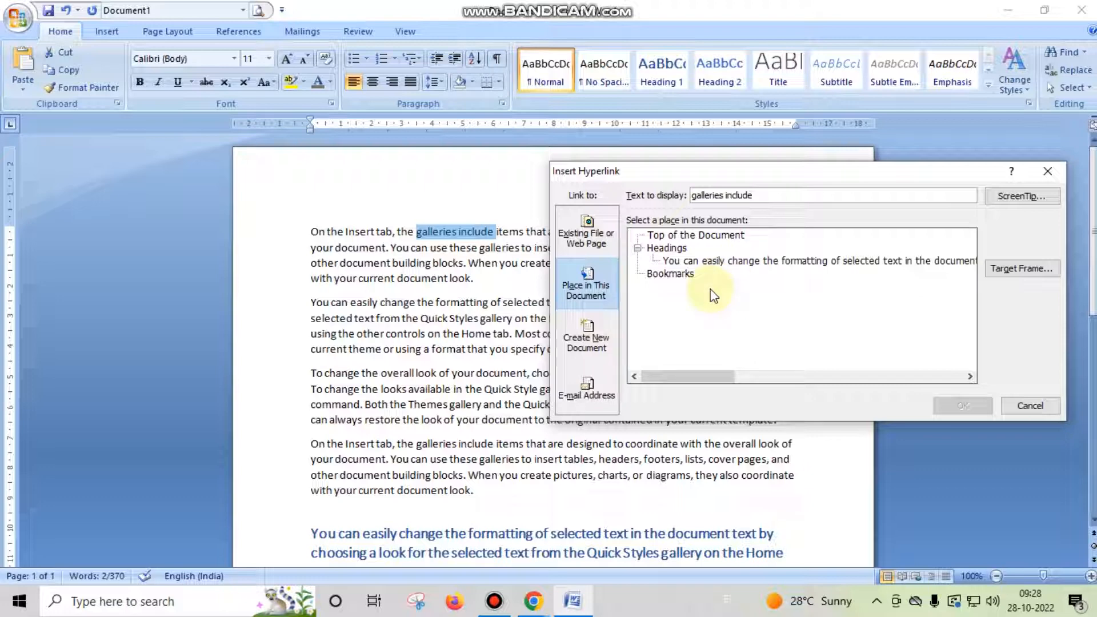
{"action": "left_click", "coordinate": [713, 262]}
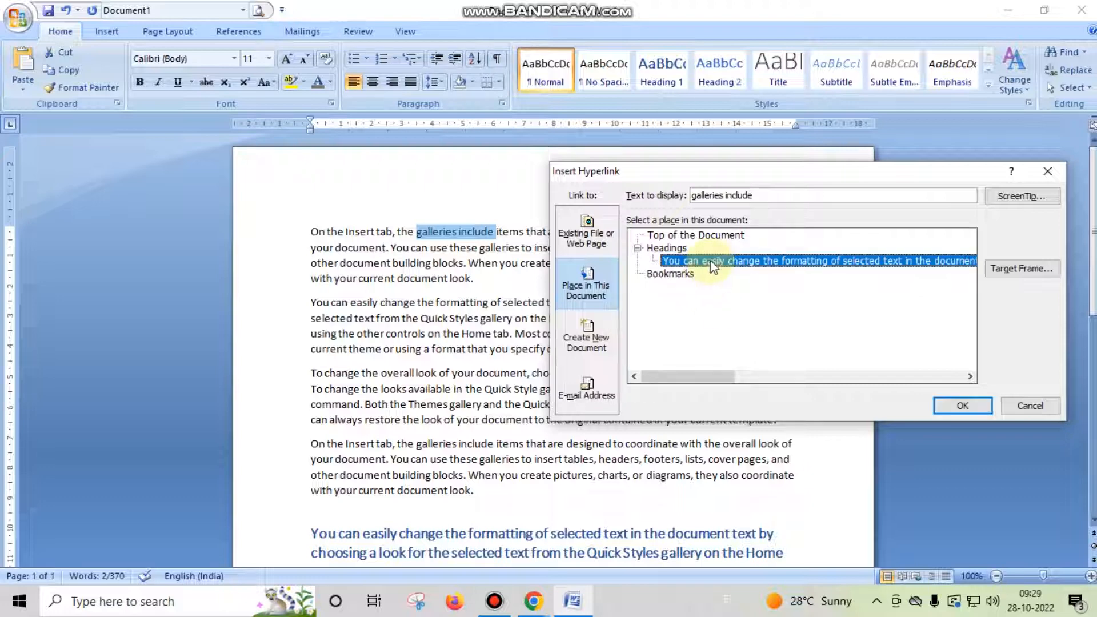
{"action": "left_click", "coordinate": [961, 405]}
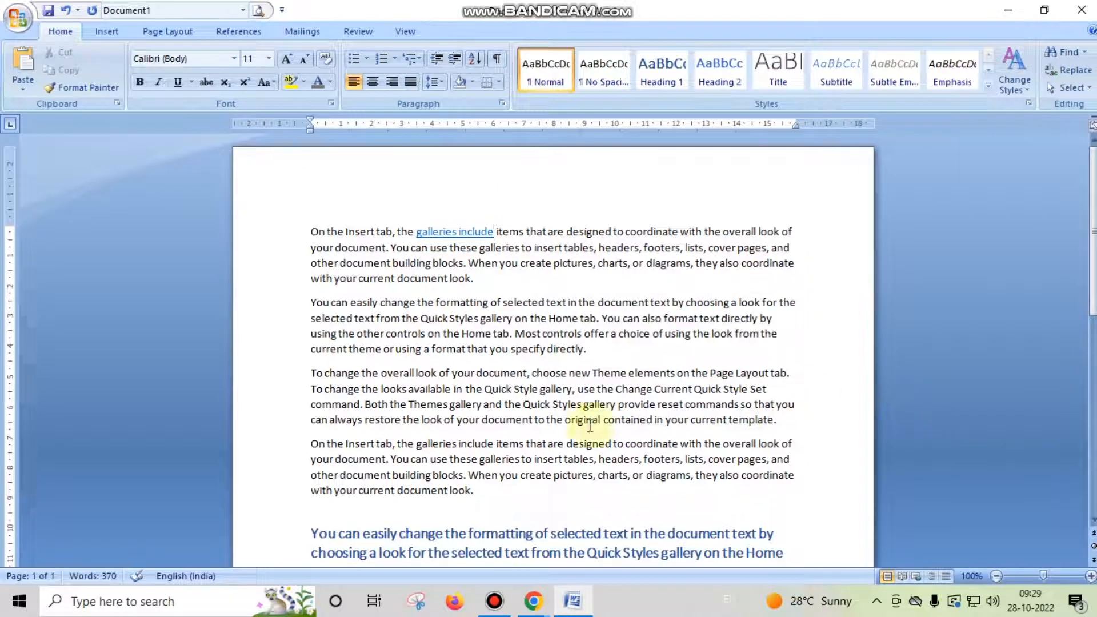
Step: Follow the "galleries include" hyperlink to test its jump to the heading
{"action": "left_click", "coordinate": [304, 306]}
{"action": "left_click", "coordinate": [582, 264]}
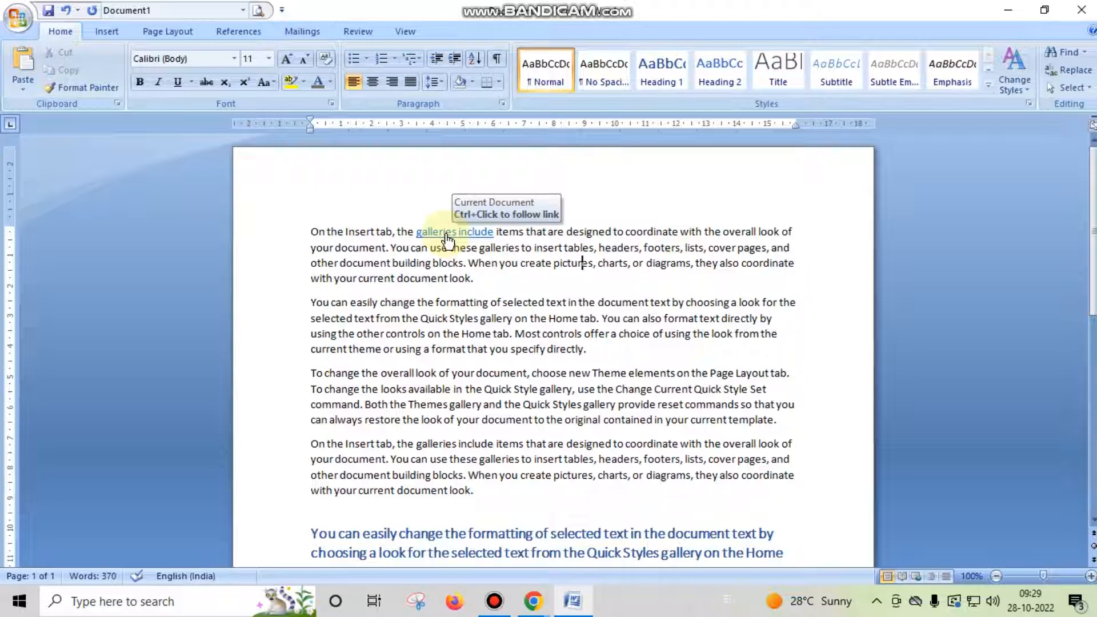
{"action": "left_click", "coordinate": [447, 241], "text": "ctrl"}
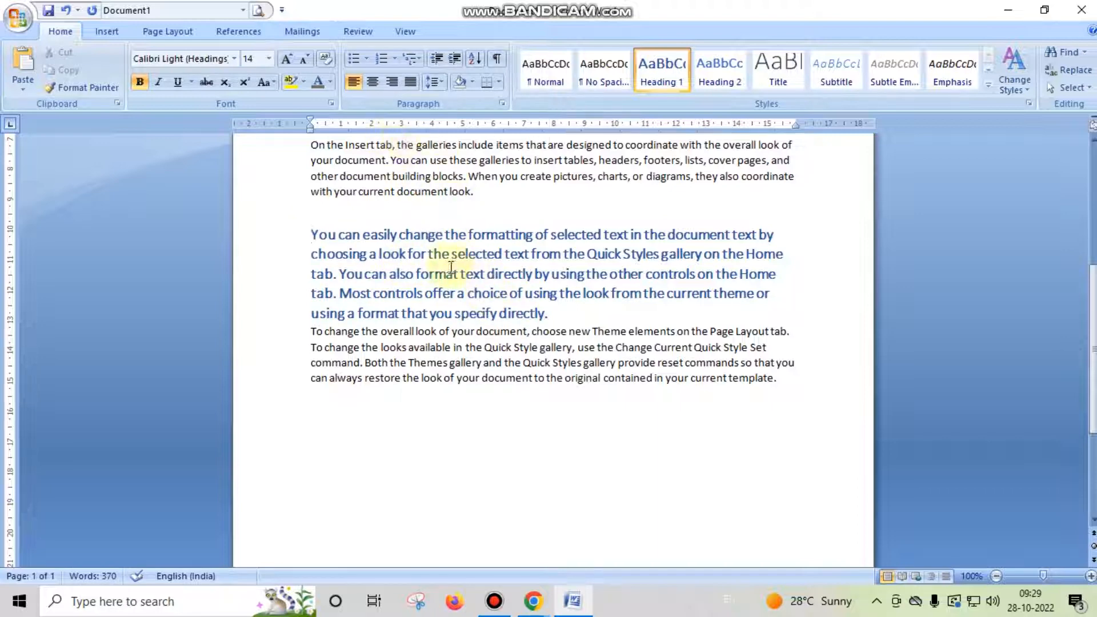
Step: Reset the Heading 1 paragraph beginning "You can easily change the formatting" to the Normal style
{"action": "left_click_drag", "start_coordinate": [311, 229], "coordinate": [533, 313]}
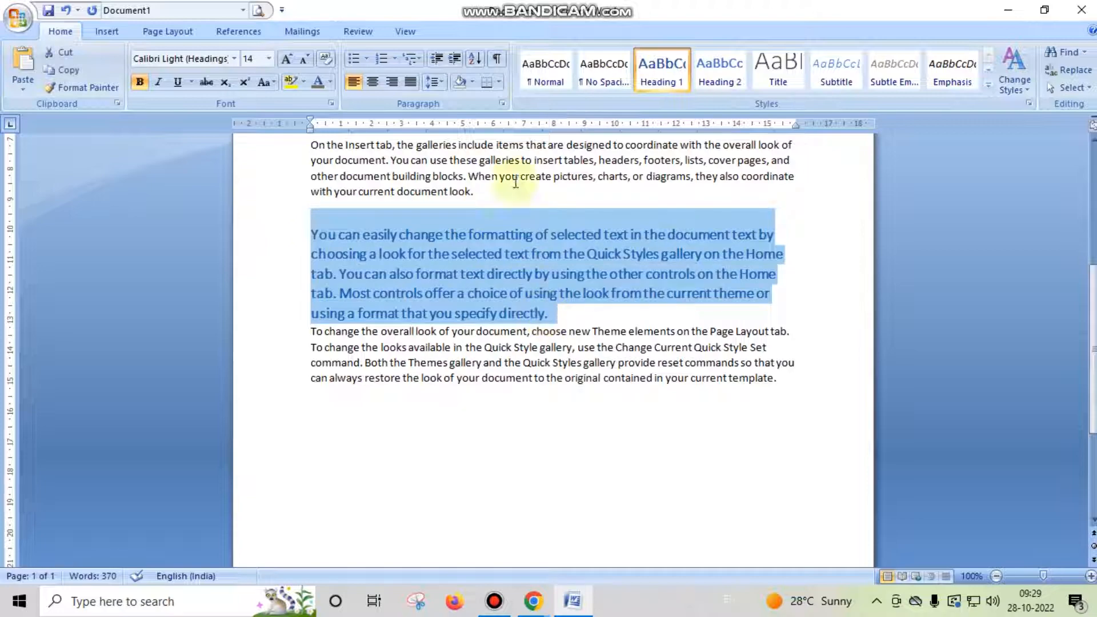
{"action": "left_click", "coordinate": [541, 80]}
{"action": "left_click", "coordinate": [537, 273]}
Step: Remove the hyperlink from the words "galleries include" in the first paragraph
{"action": "scroll", "coordinate": [508, 257], "scroll_direction": "up", "scroll_amount": 5}
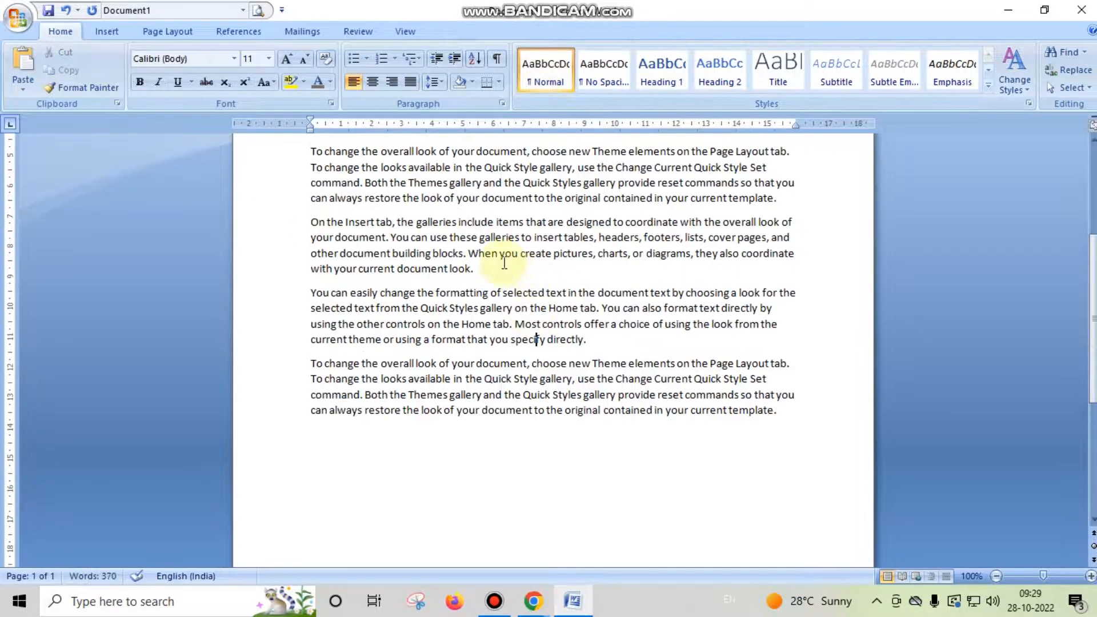
{"action": "right_click", "coordinate": [446, 169]}
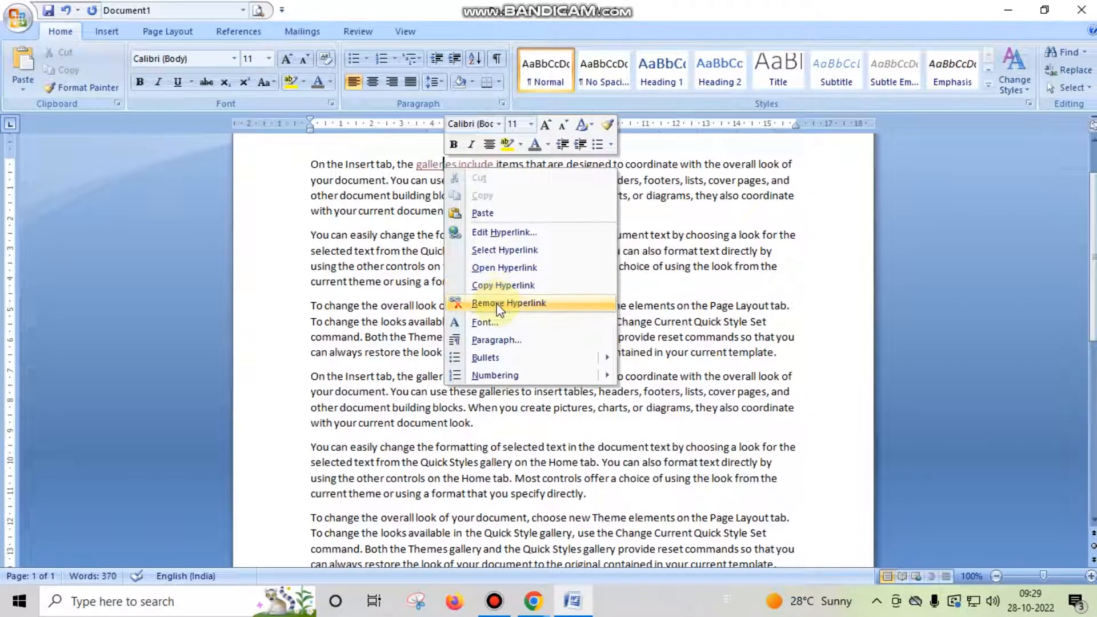
{"action": "left_click", "coordinate": [498, 303]}
{"action": "scroll", "coordinate": [455, 415], "scroll_direction": "down", "scroll_amount": 2}
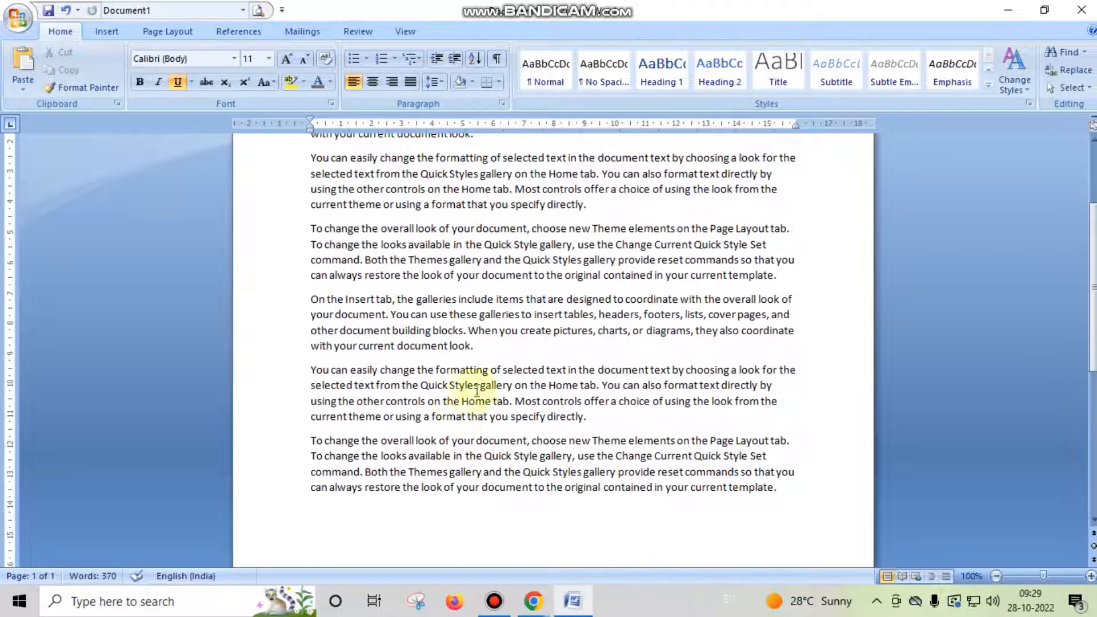
Step: Add a centred line reading "Heading 1" below the fourth paragraph, with a blank line above it
{"action": "left_click", "coordinate": [536, 351]}
{"action": "key", "text": "Return"}
{"action": "key", "text": "Return"}
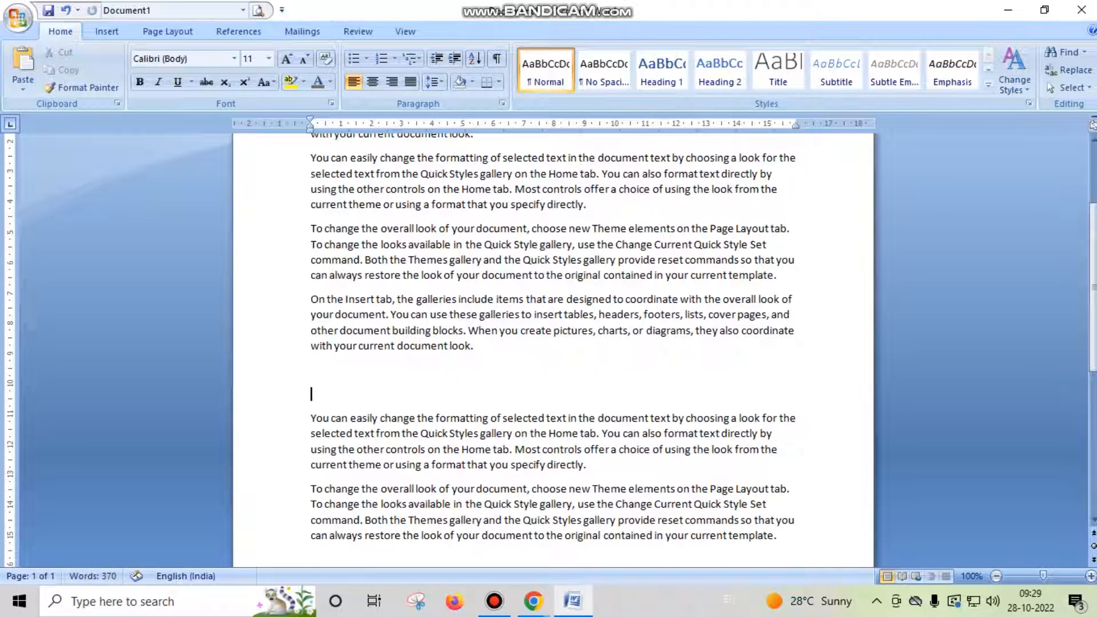
{"action": "type", "text": "Heading 1"}
{"action": "left_click_drag", "start_coordinate": [377, 393], "coordinate": [322, 392]}
{"action": "key", "text": "ctrl+e"}
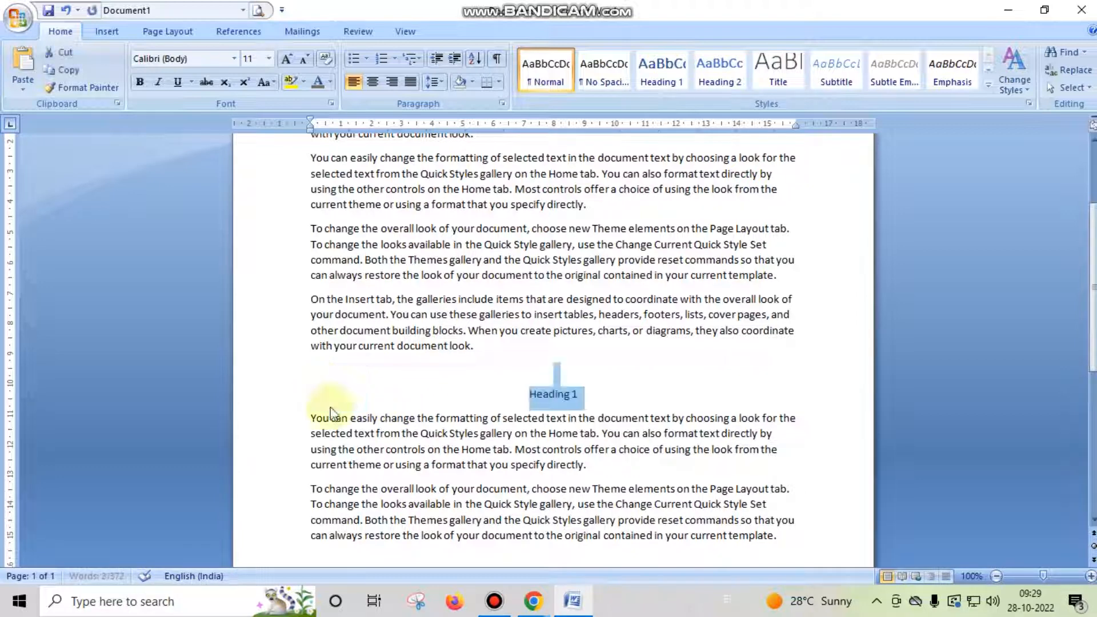
Step: Apply the Heading 1 style to the new "Heading 1" line and centre it
{"action": "left_click", "coordinate": [579, 394]}
{"action": "triple_click", "coordinate": [574, 394]}
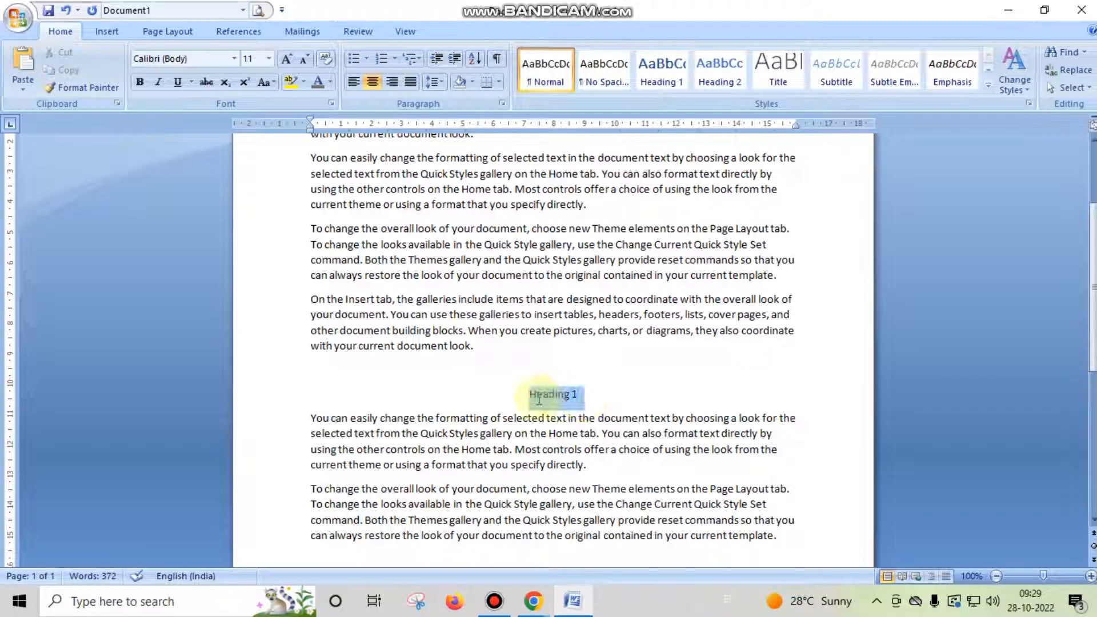
{"action": "left_click", "coordinate": [660, 79]}
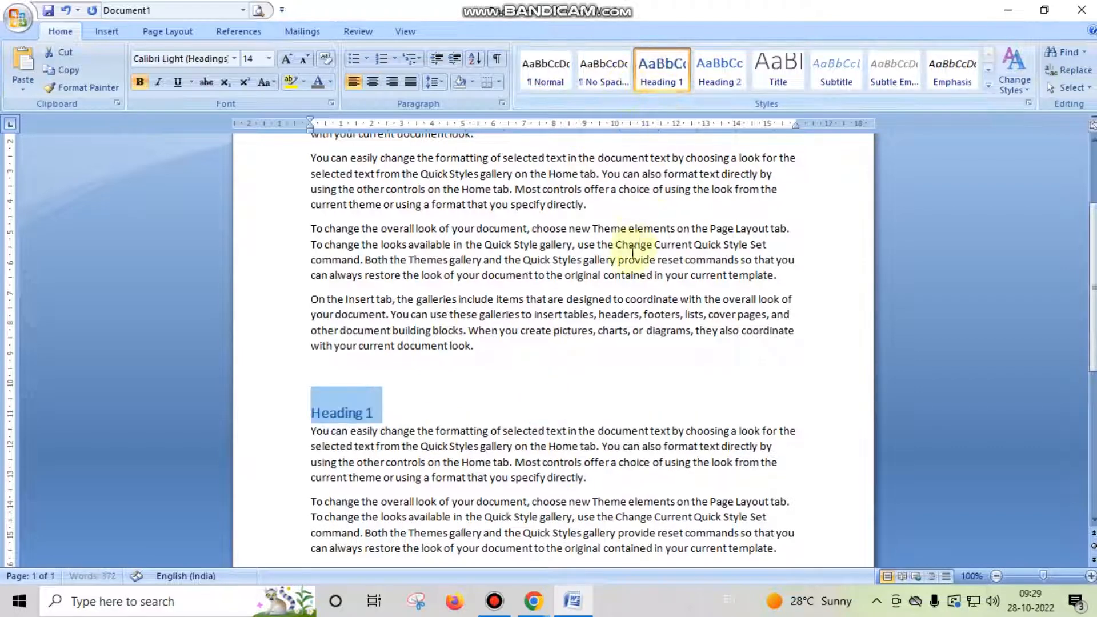
{"action": "key", "text": "ctrl+e"}
Step: Hyperlink the words "to coordinate" in the first paragraph to the "Heading 1" heading in this document
{"action": "scroll", "coordinate": [490, 414], "scroll_direction": "up", "scroll_amount": 3}
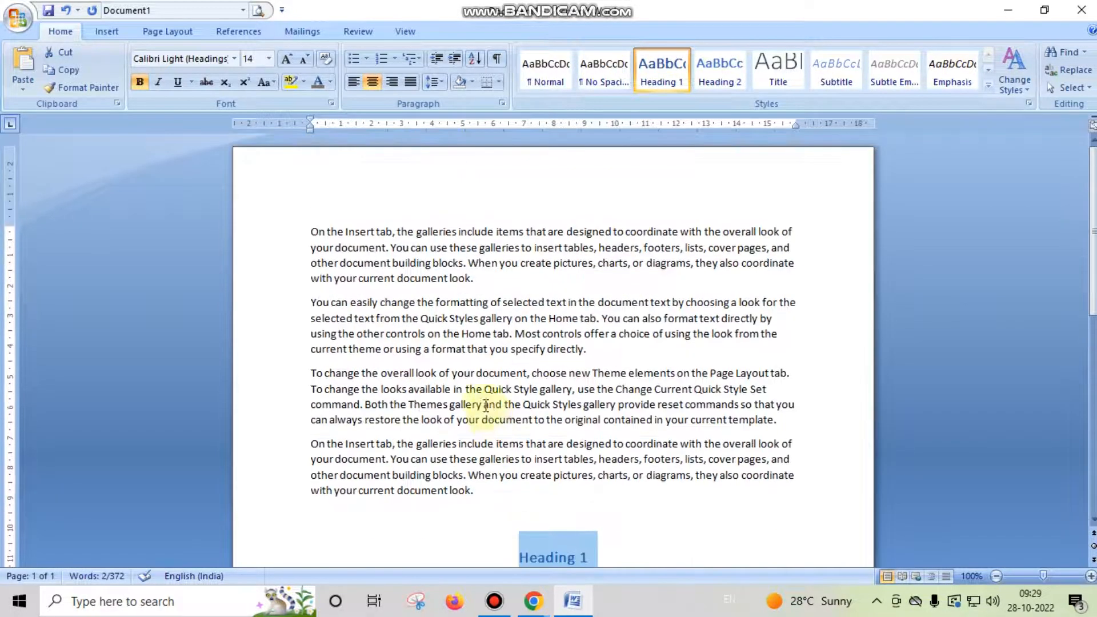
{"action": "left_click_drag", "start_coordinate": [614, 232], "coordinate": [679, 232]}
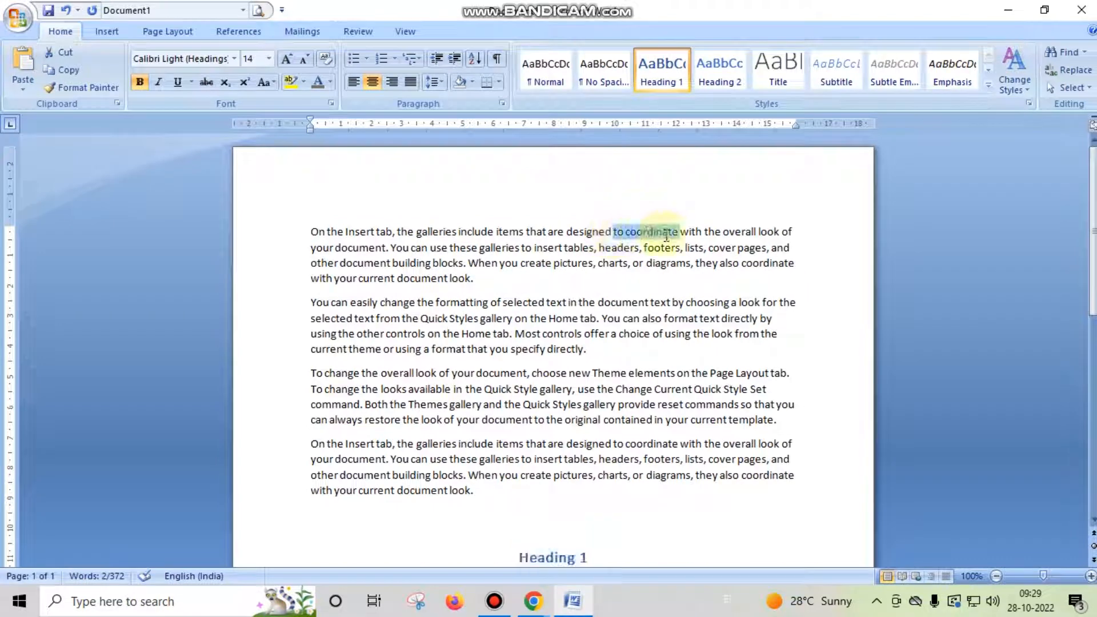
{"action": "right_click", "coordinate": [662, 235]}
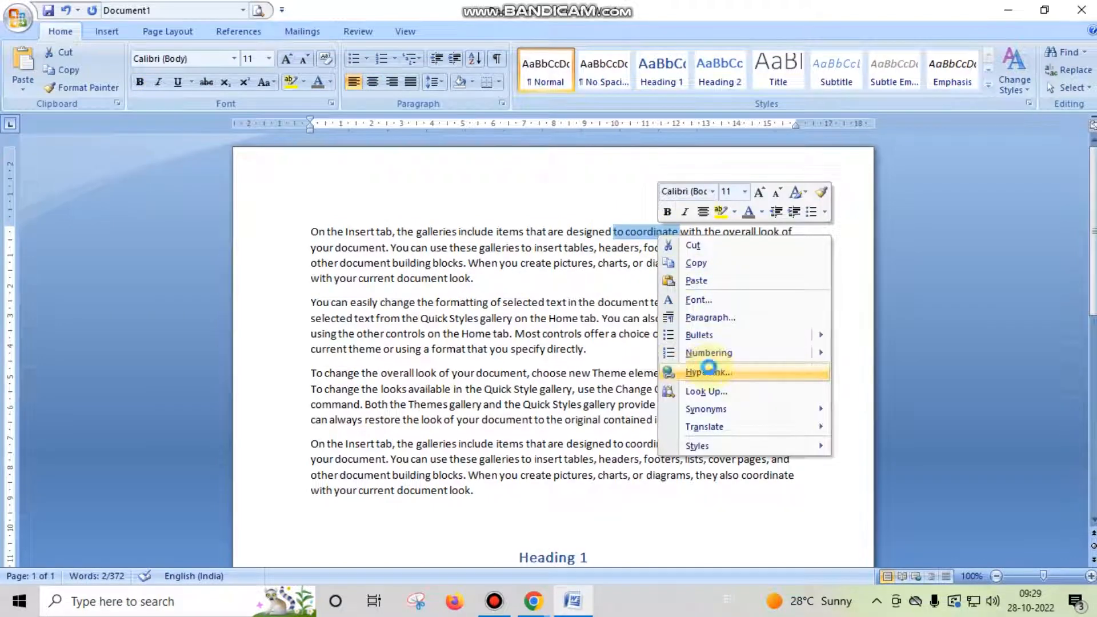
{"action": "left_click", "coordinate": [709, 372]}
{"action": "left_click", "coordinate": [696, 263]}
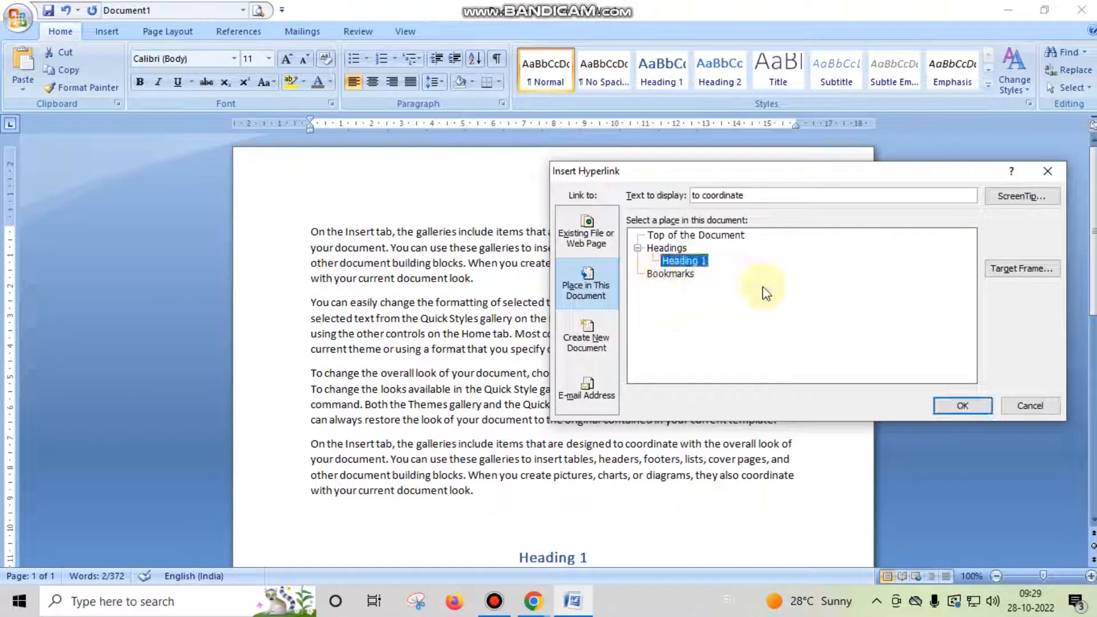
{"action": "left_click", "coordinate": [962, 407]}
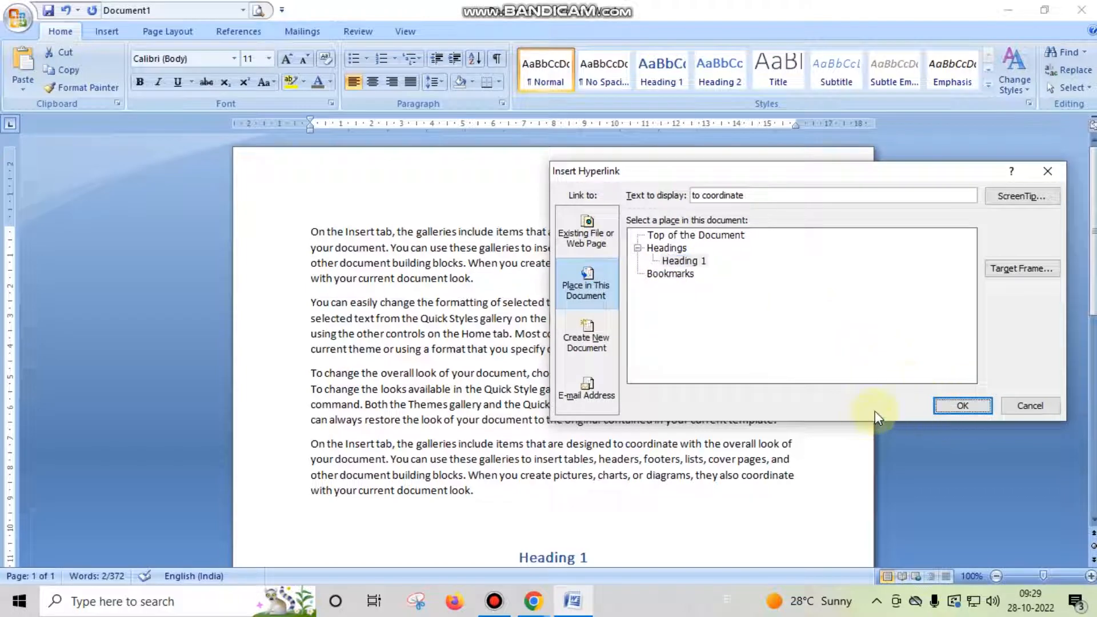
{"action": "left_click", "coordinate": [948, 406]}
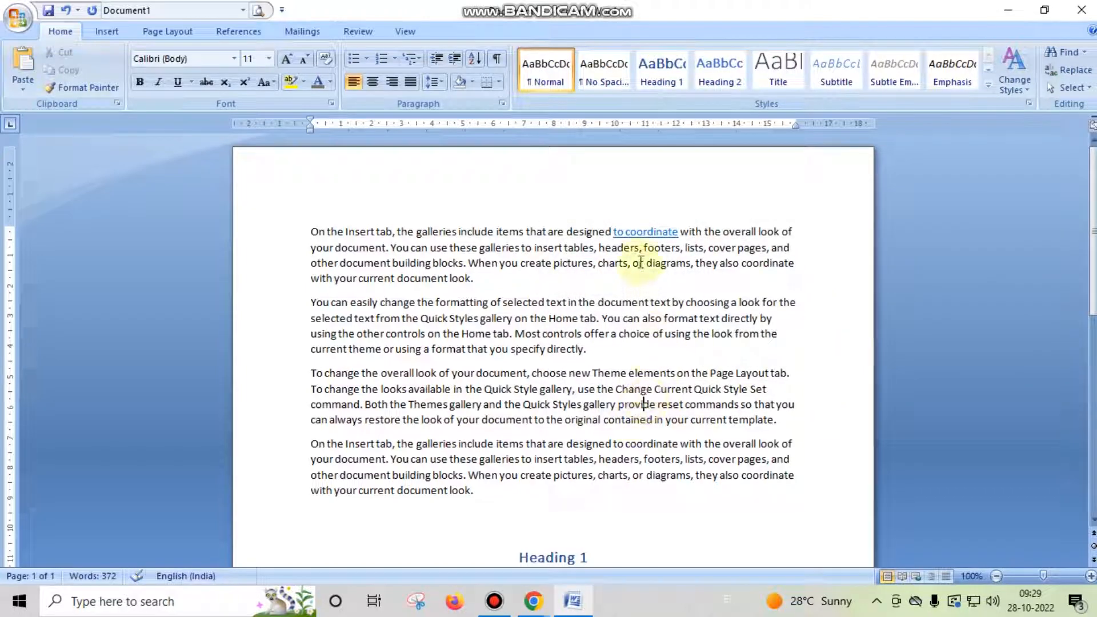
Step: Follow the "to coordinate" hyperlink to test its jump to the heading, and return to the first paragraph
{"action": "left_click", "coordinate": [653, 232], "text": "ctrl"}
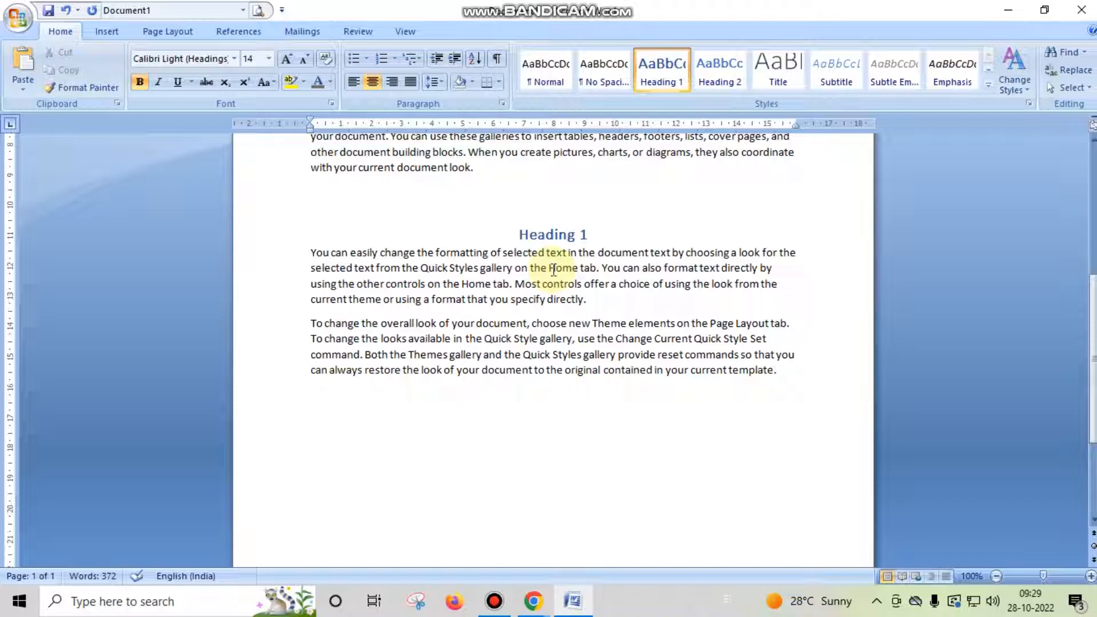
{"action": "scroll", "coordinate": [378, 370], "scroll_direction": "up", "scroll_amount": 5}
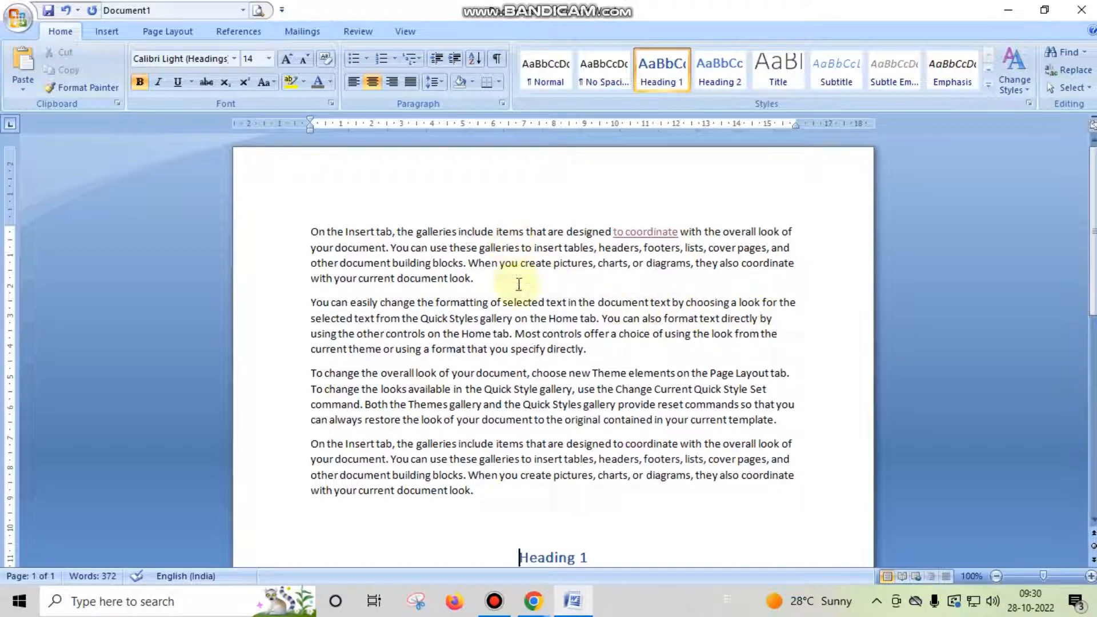
Step: Insert enough space after the fourth paragraph to push the "Heading 1" line onto the second page
{"action": "scroll", "coordinate": [534, 484], "scroll_direction": "down", "scroll_amount": 5}
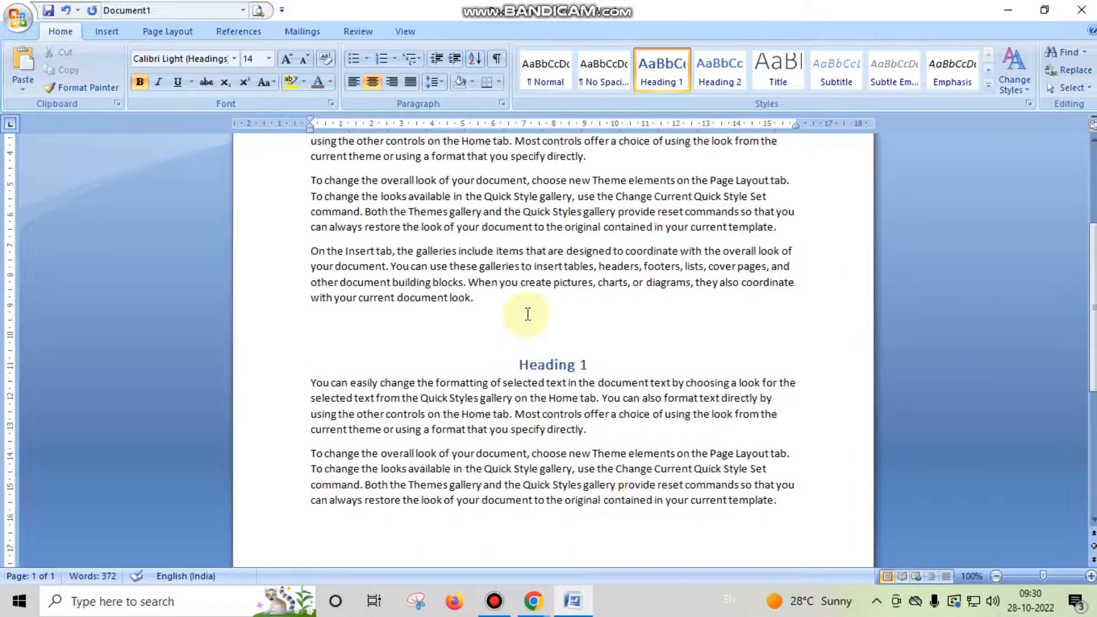
{"action": "left_click", "coordinate": [524, 313]}
{"action": "key", "text": "Return"}
{"action": "key", "text": "Return"}
{"action": "key", "text": "Return"}
{"action": "key", "text": "Return"}
{"action": "key", "text": "Return"}
{"action": "key", "text": "Return"}
{"action": "key", "text": "ctrl+Return"}
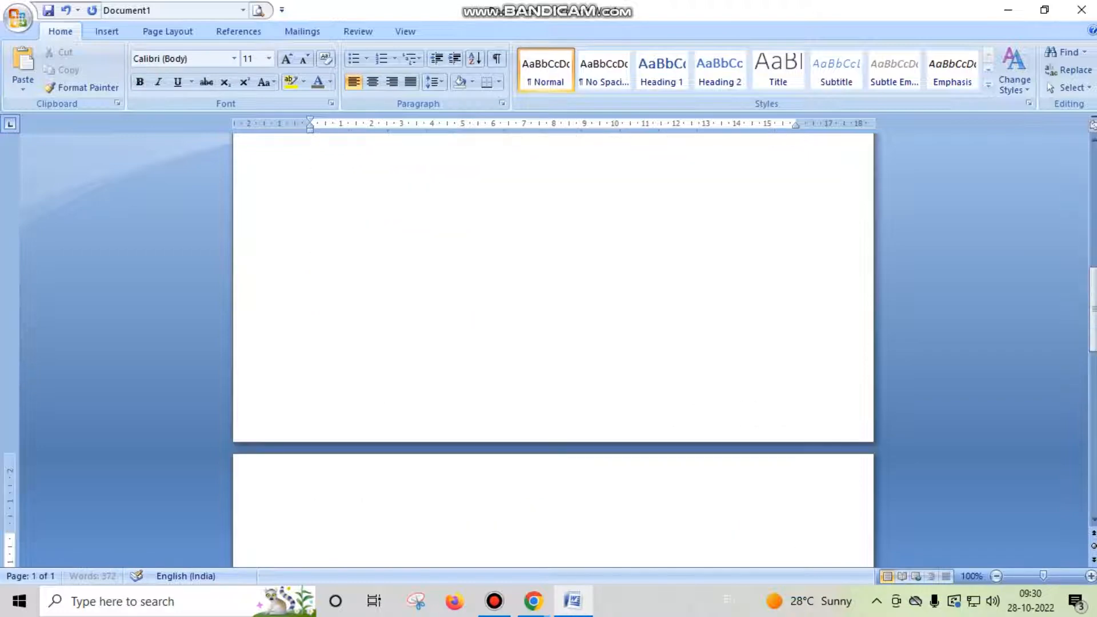
Step: Follow the "to coordinate" hyperlink again to test its jump to the heading on page 2
{"action": "scroll", "coordinate": [564, 372], "scroll_direction": "down", "scroll_amount": 6}
{"action": "scroll", "coordinate": [565, 372], "scroll_direction": "up", "scroll_amount": 1}
{"action": "scroll", "coordinate": [514, 265], "scroll_direction": "up", "scroll_amount": 6}
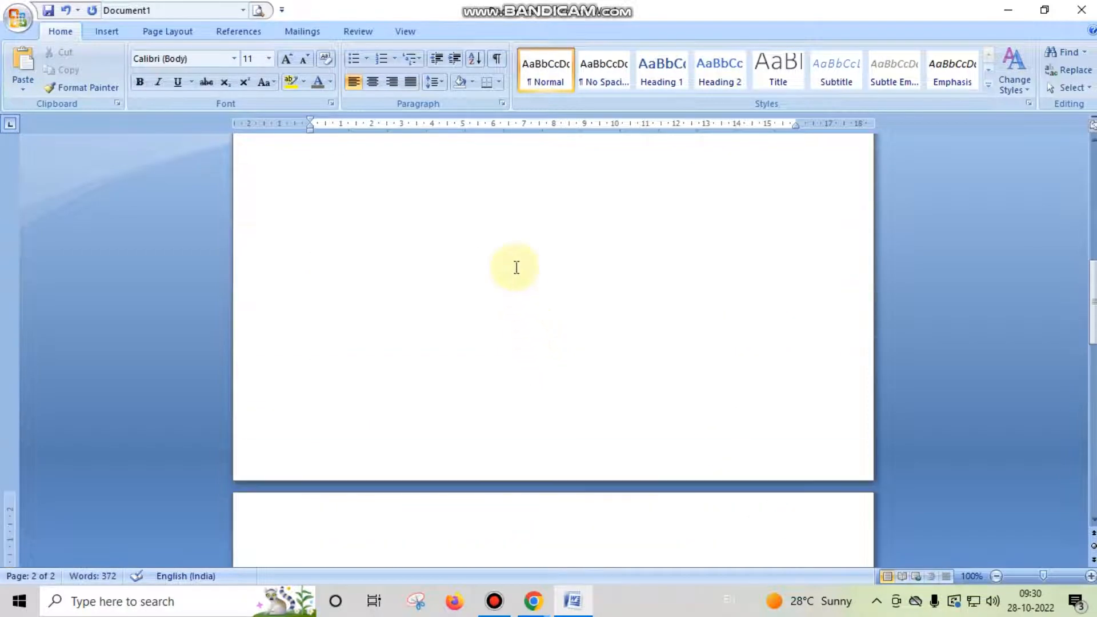
{"action": "scroll", "coordinate": [569, 360], "scroll_direction": "up", "scroll_amount": 9}
{"action": "scroll", "coordinate": [622, 337], "scroll_direction": "up", "scroll_amount": 3}
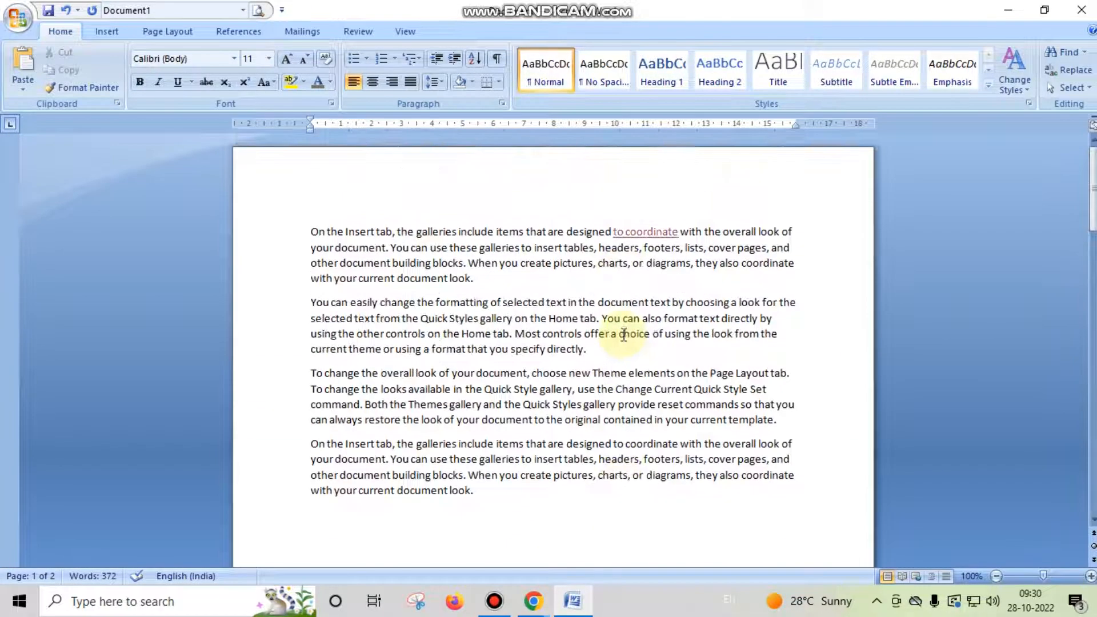
{"action": "left_click", "coordinate": [650, 234], "text": "ctrl"}
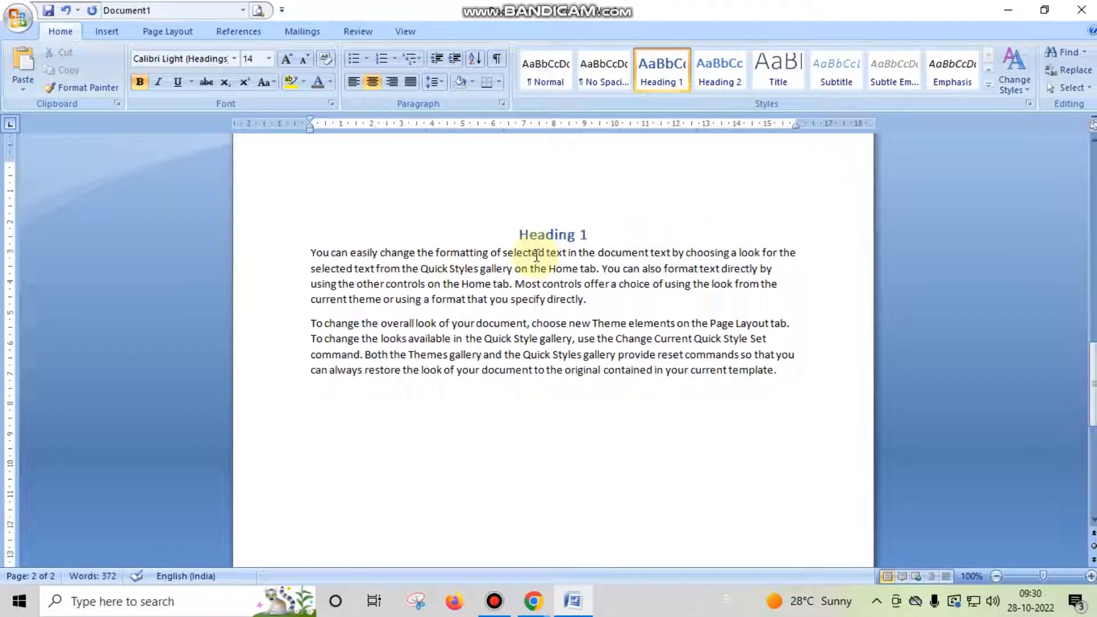
Step: Remove the hyperlink from the words "to coordinate" in the first paragraph
{"action": "scroll", "coordinate": [583, 324], "scroll_direction": "up", "scroll_amount": 20}
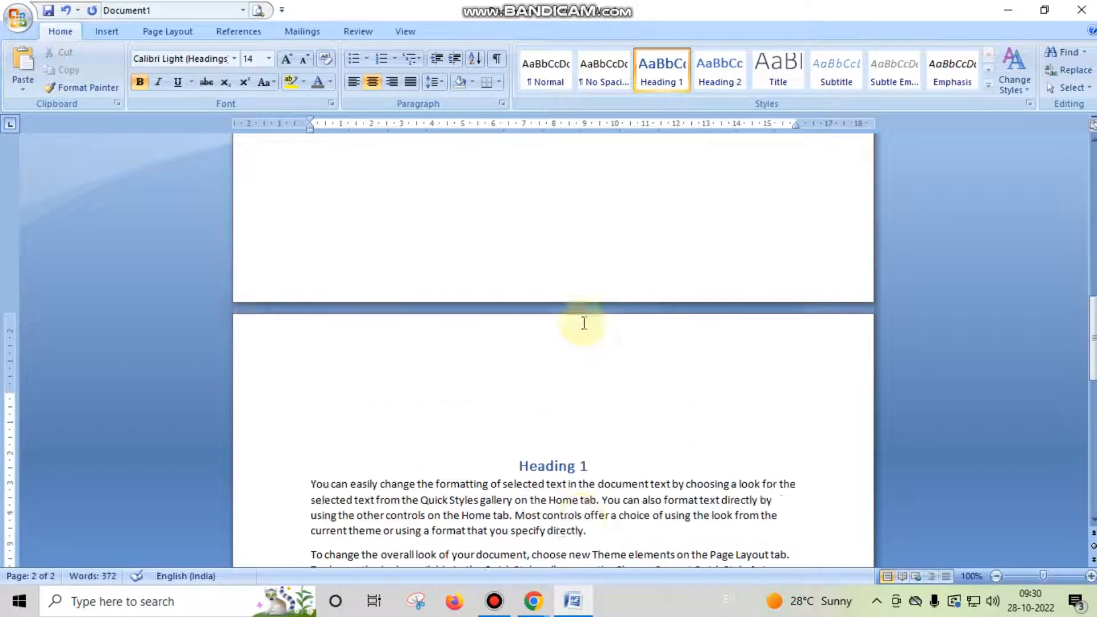
{"action": "scroll", "coordinate": [584, 323], "scroll_direction": "up", "scroll_amount": 3}
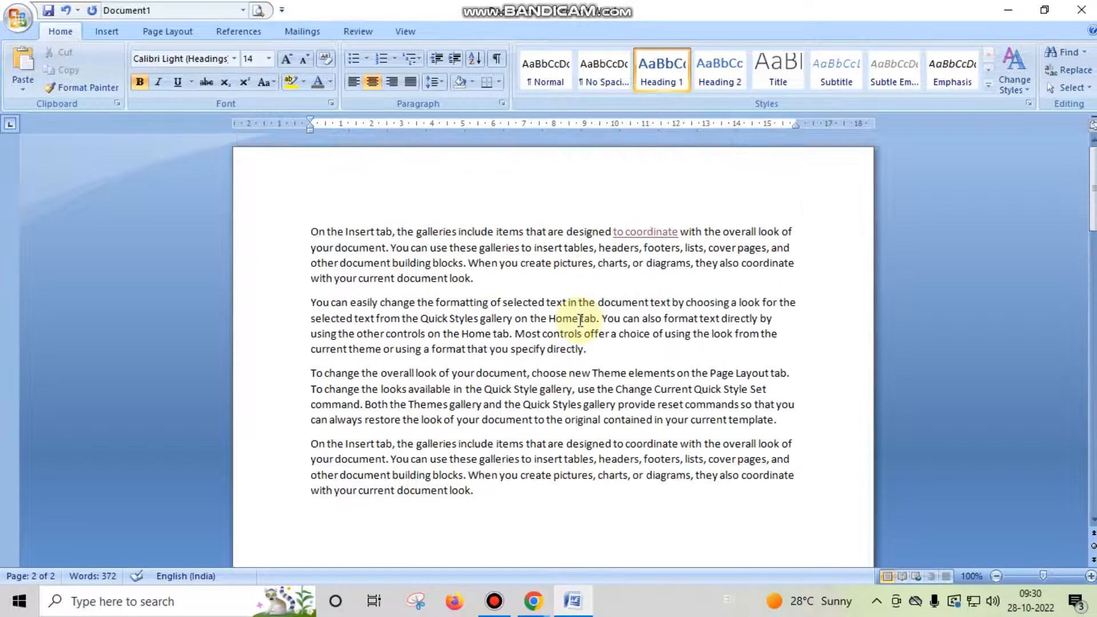
{"action": "right_click", "coordinate": [632, 232]}
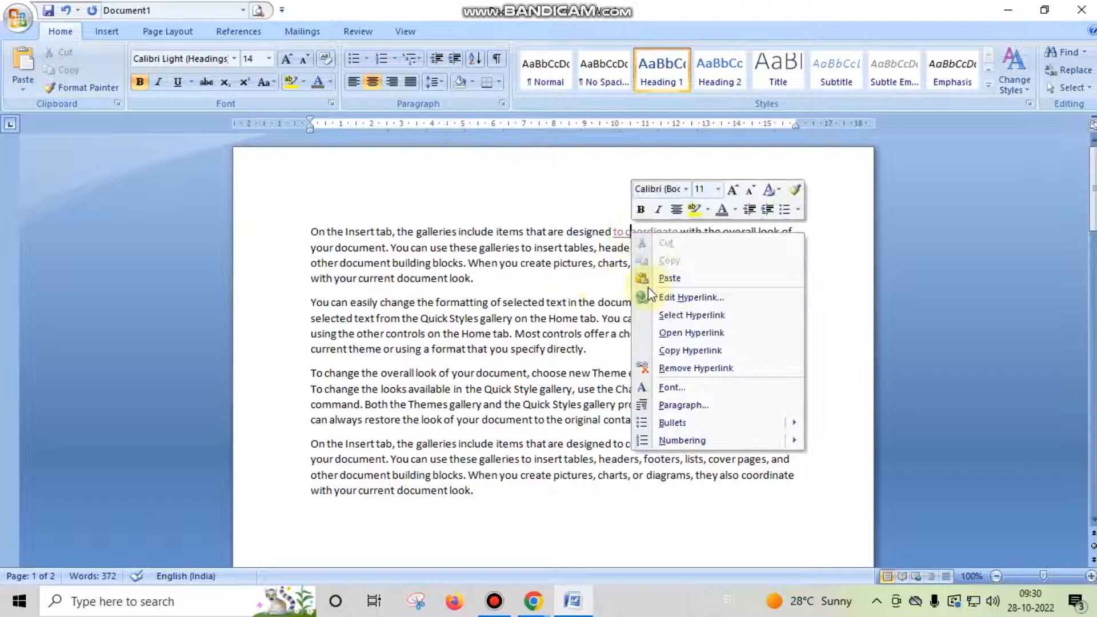
{"action": "left_click", "coordinate": [663, 367]}
Step: Reset the "Heading 1" line on the second page to the Normal style
{"action": "scroll", "coordinate": [644, 367], "scroll_direction": "down", "scroll_amount": 10}
{"action": "scroll", "coordinate": [628, 378], "scroll_direction": "down", "scroll_amount": 8}
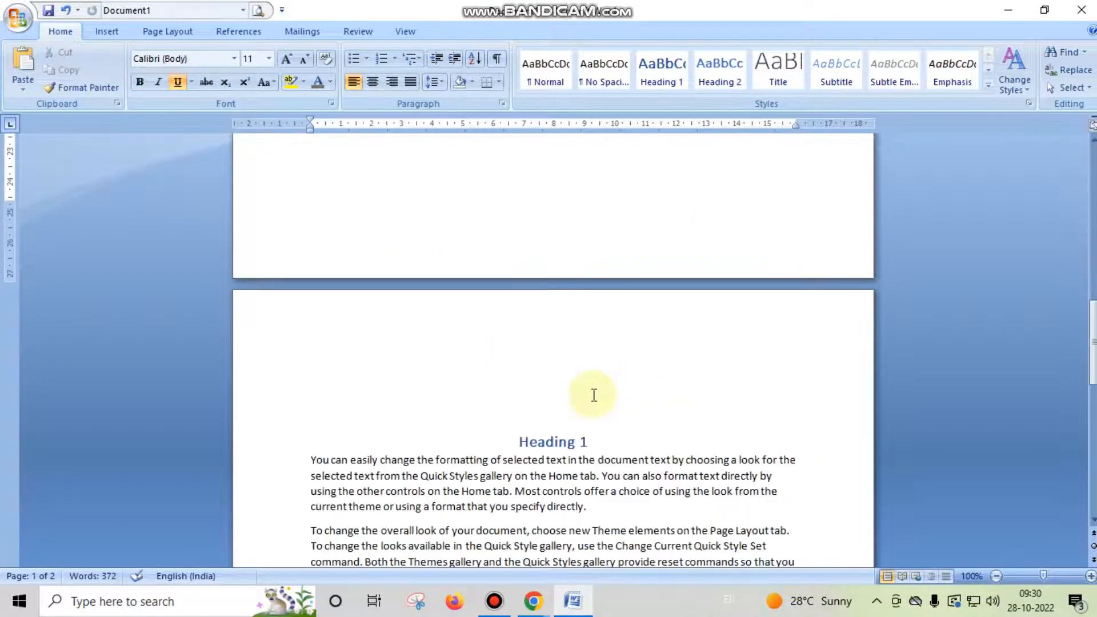
{"action": "left_click", "coordinate": [555, 288]}
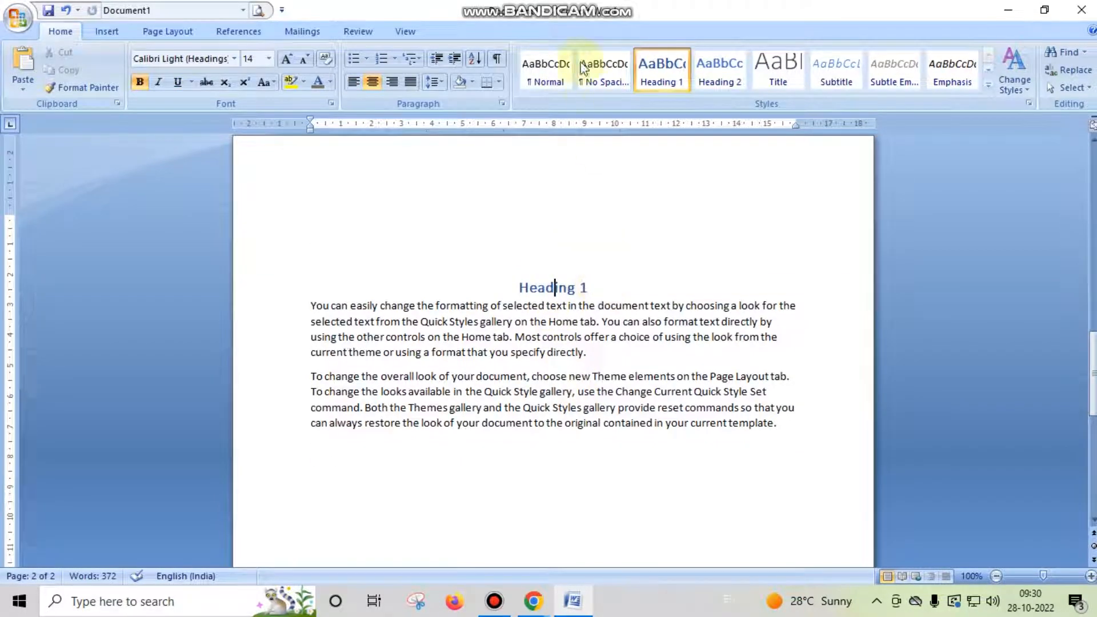
{"action": "left_click", "coordinate": [547, 68]}
{"action": "scroll", "coordinate": [591, 286], "scroll_direction": "up", "scroll_amount": 5}
{"action": "scroll", "coordinate": [596, 310], "scroll_direction": "up", "scroll_amount": 3}
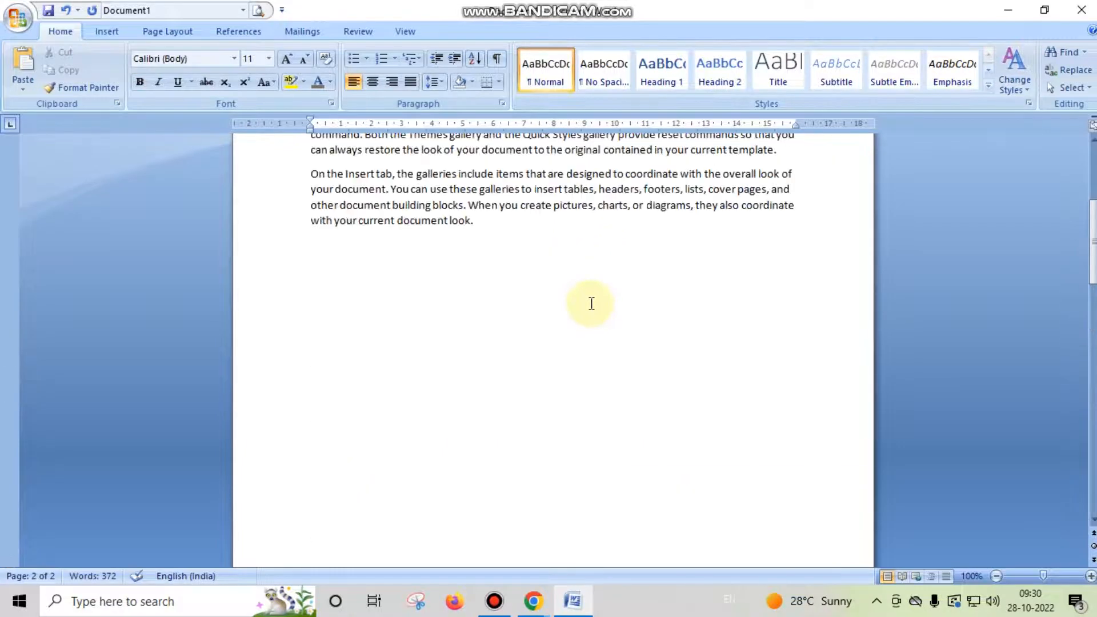
Step: Add a bookmark named bookmark1 to the "Heading 1" text on the second page
{"action": "scroll", "coordinate": [590, 304], "scroll_direction": "down", "scroll_amount": 9}
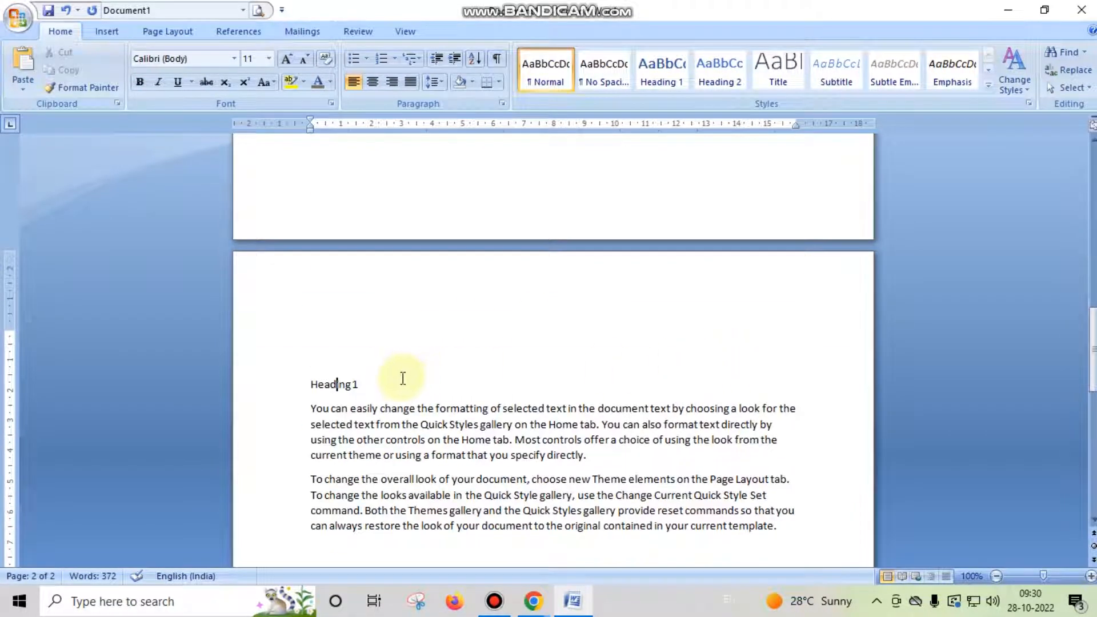
{"action": "left_click_drag", "start_coordinate": [312, 384], "coordinate": [356, 387]}
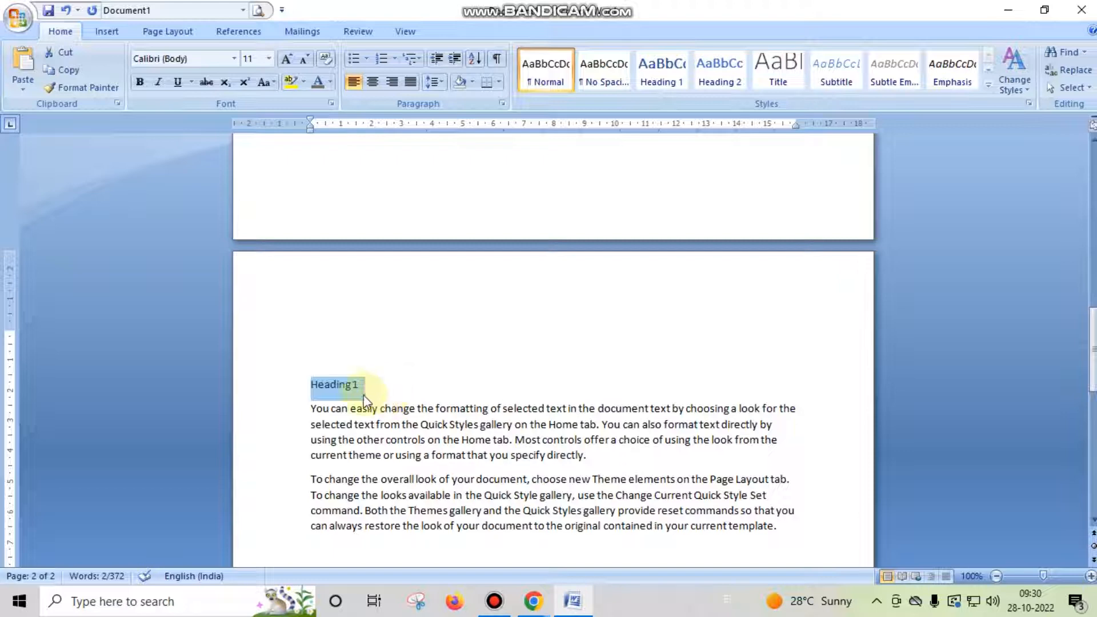
{"action": "mouse_move", "coordinate": [350, 392]}
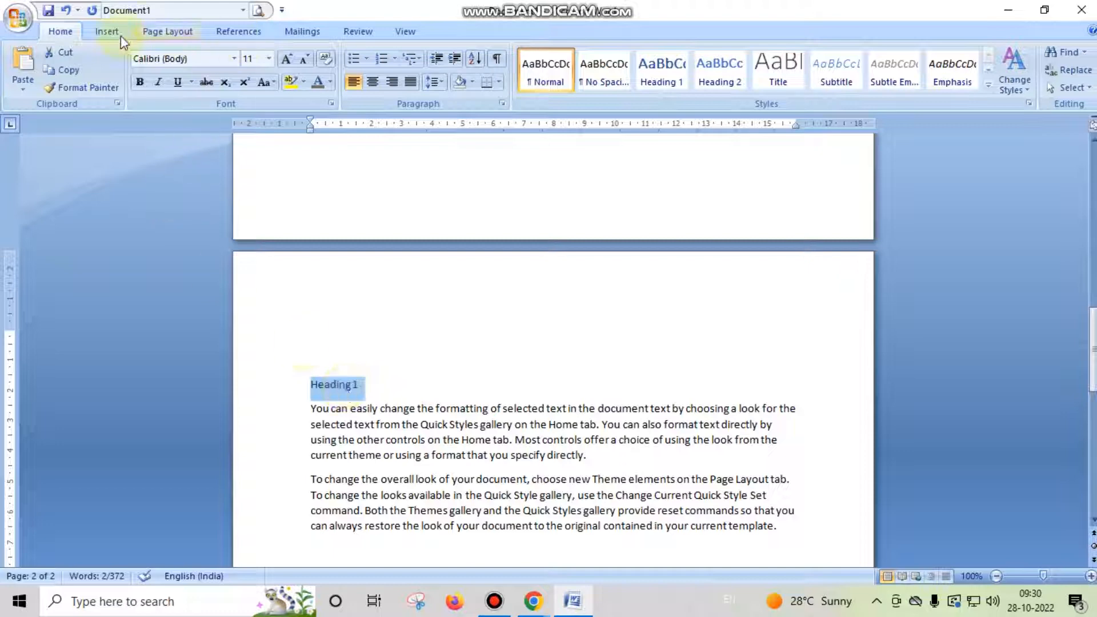
{"action": "left_click", "coordinate": [106, 32]}
{"action": "left_click", "coordinate": [411, 72]}
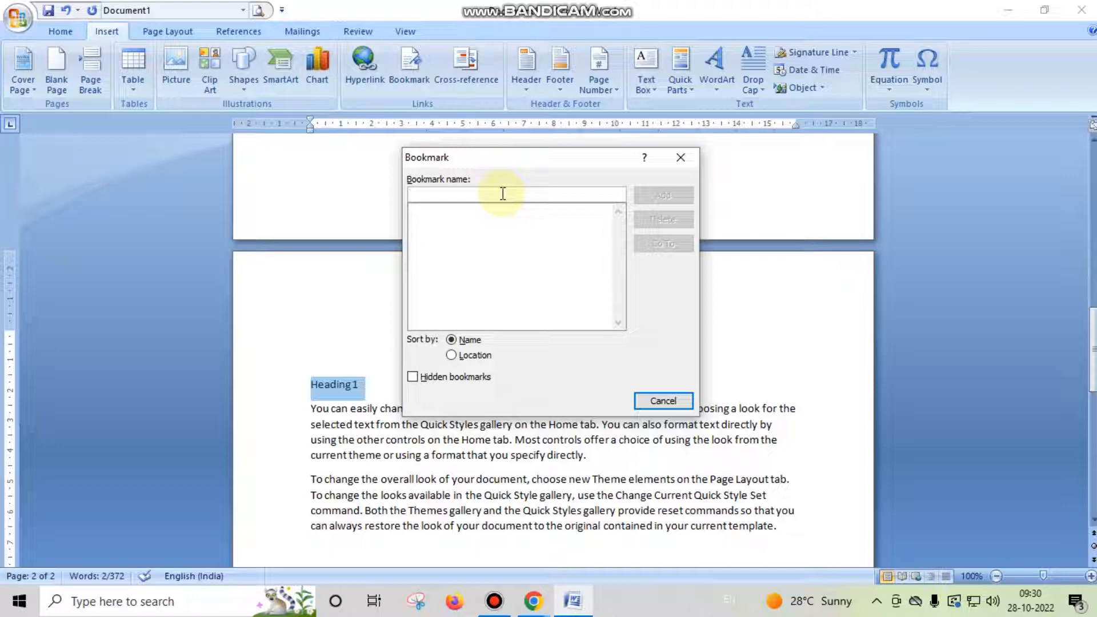
{"action": "type", "text": "book"}
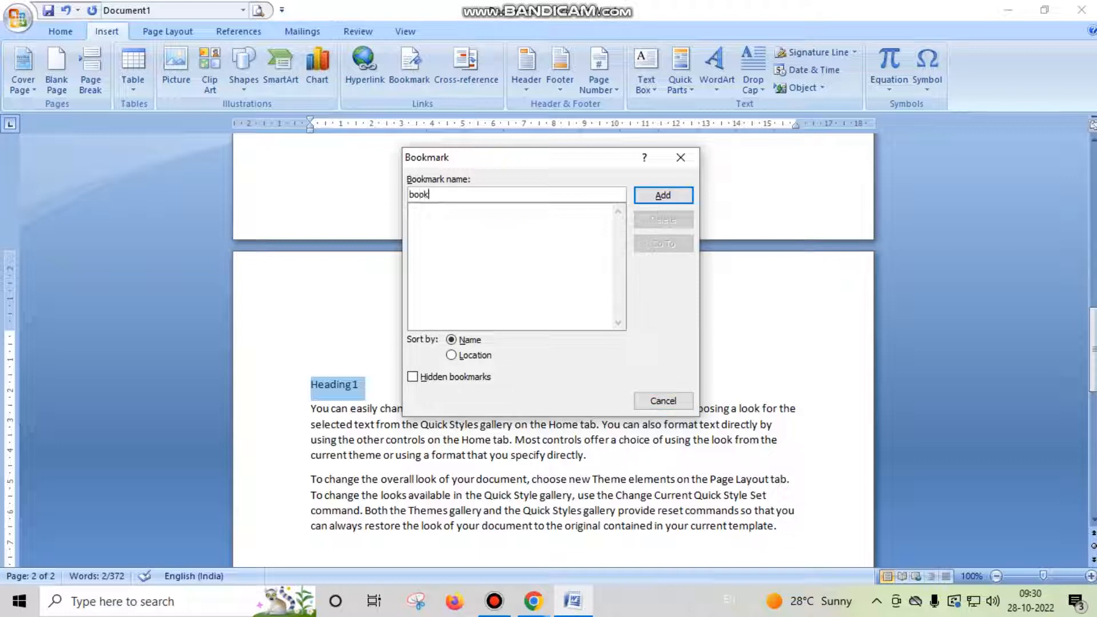
{"action": "type", "text": "mark 1"}
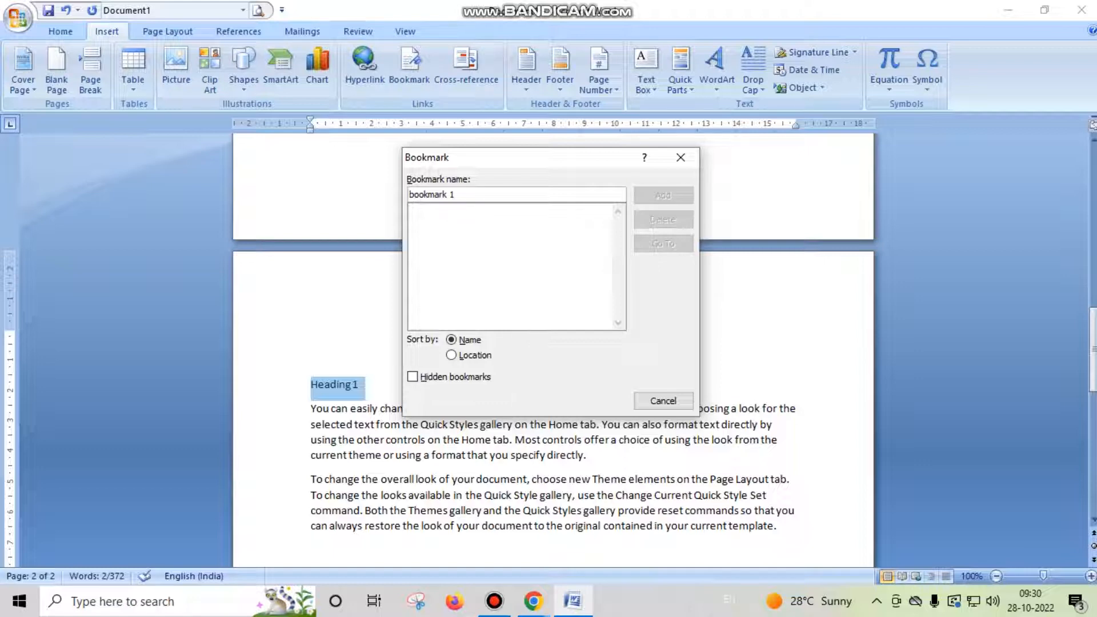
{"action": "key", "text": "BackSpace"}
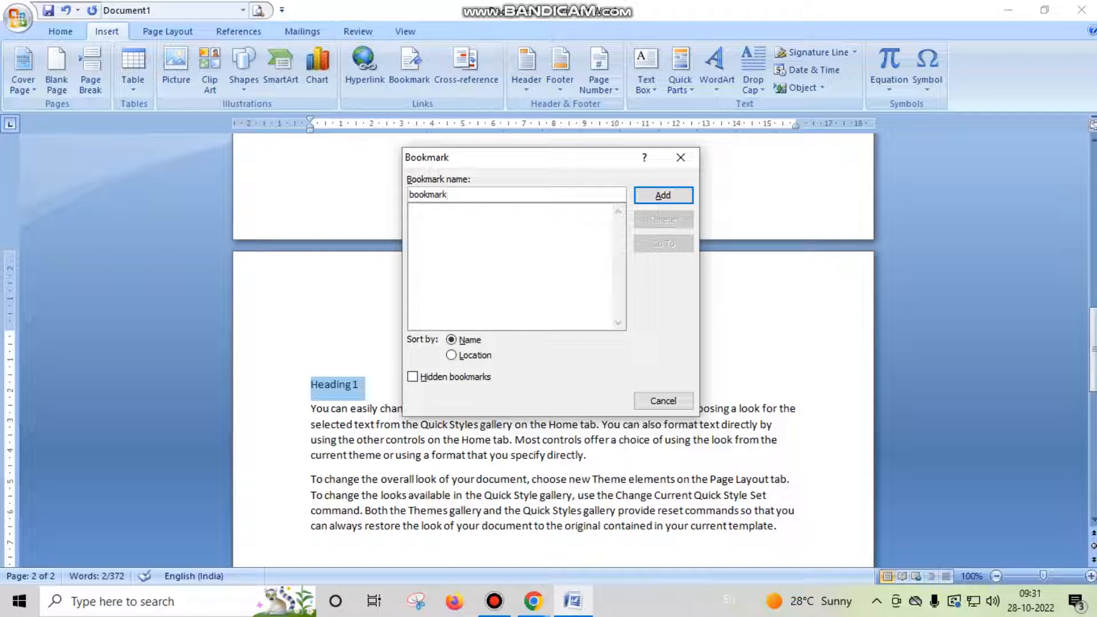
{"action": "type", "text": "dfd"}
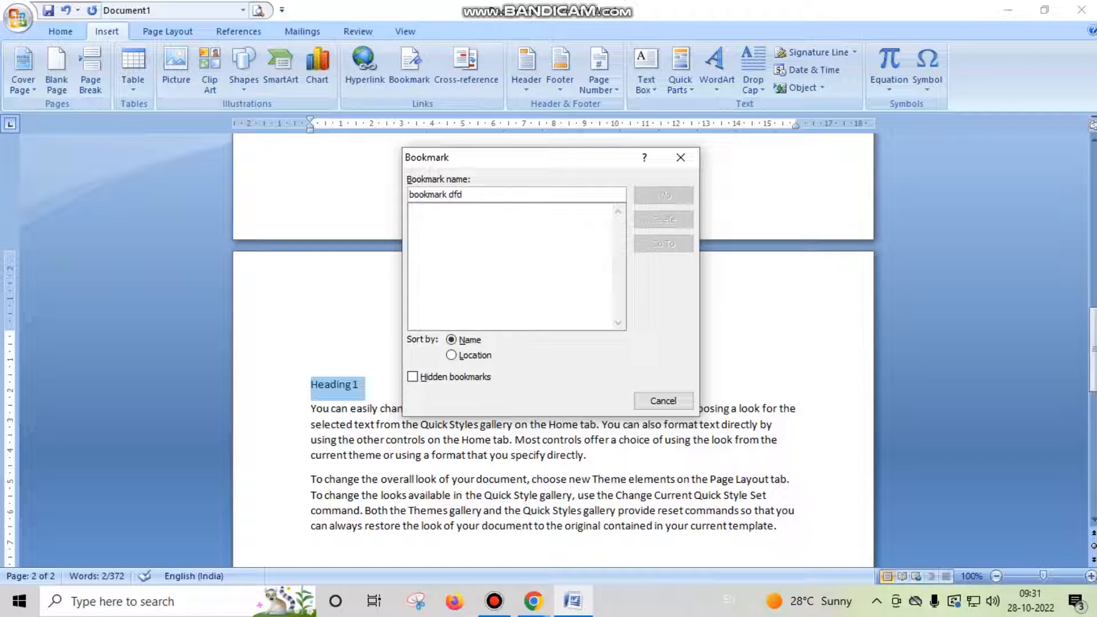
{"action": "key", "text": "BackSpace"}
{"action": "key", "text": "BackSpace"}
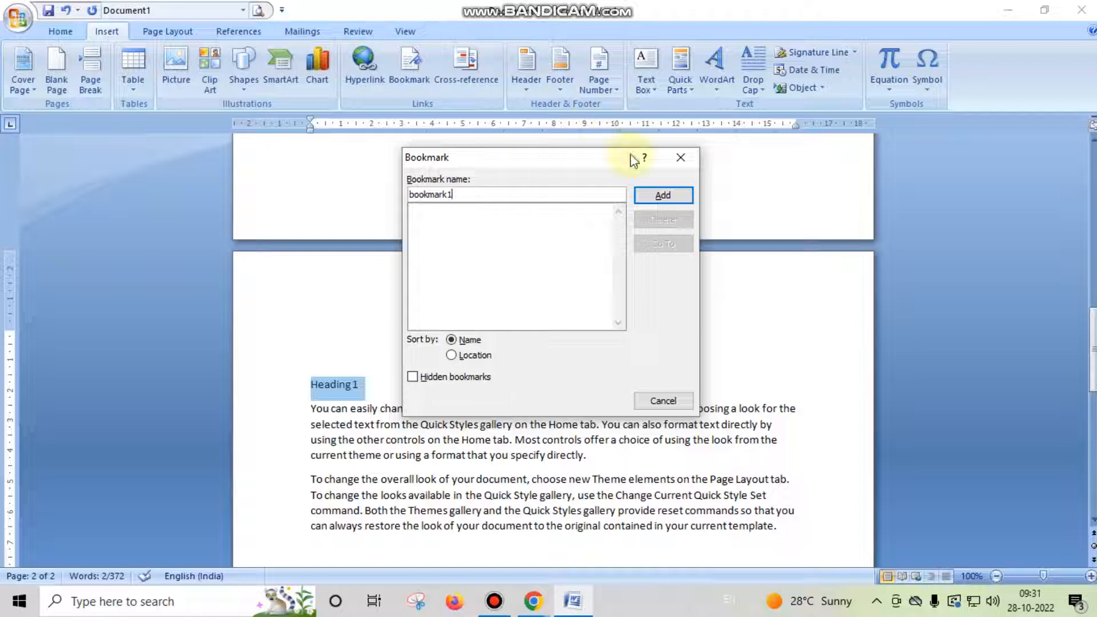
{"action": "left_click", "coordinate": [660, 196]}
Step: Hyperlink the word "building" in the first paragraph of page 1 to bookmark1 and follow the link to test it
{"action": "scroll", "coordinate": [516, 373], "scroll_direction": "up", "scroll_amount": 10}
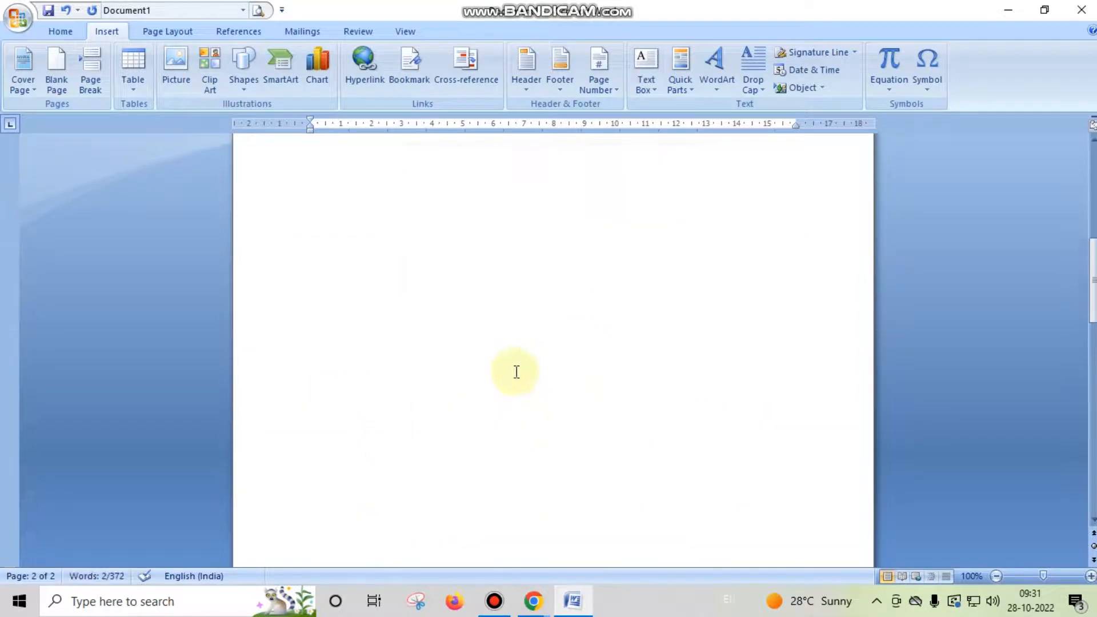
{"action": "scroll", "coordinate": [515, 373], "scroll_direction": "down", "scroll_amount": 5}
{"action": "left_click", "coordinate": [585, 313]}
{"action": "scroll", "coordinate": [511, 423], "scroll_direction": "up", "scroll_amount": 5}
{"action": "scroll", "coordinate": [511, 423], "scroll_direction": "up", "scroll_amount": 15}
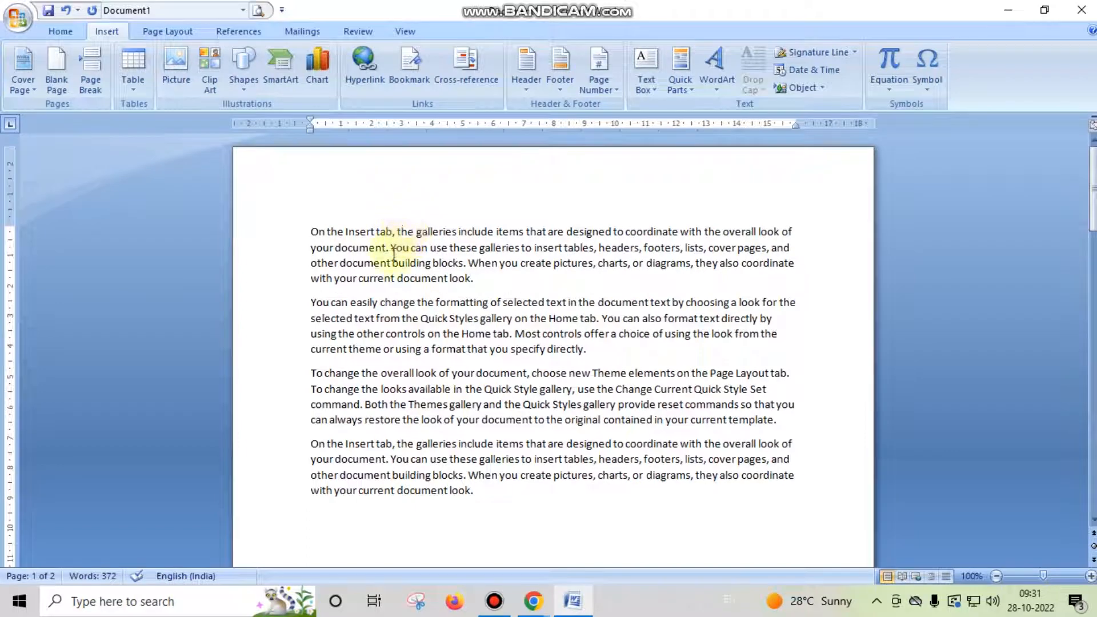
{"action": "left_click_drag", "start_coordinate": [394, 263], "coordinate": [433, 271]}
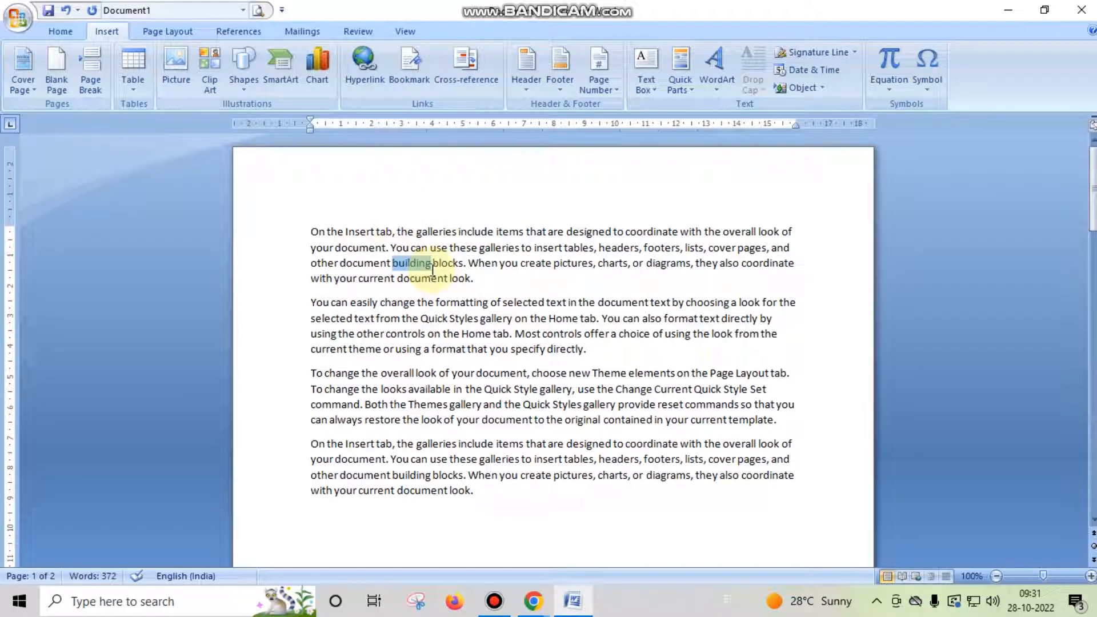
{"action": "right_click", "coordinate": [422, 265]}
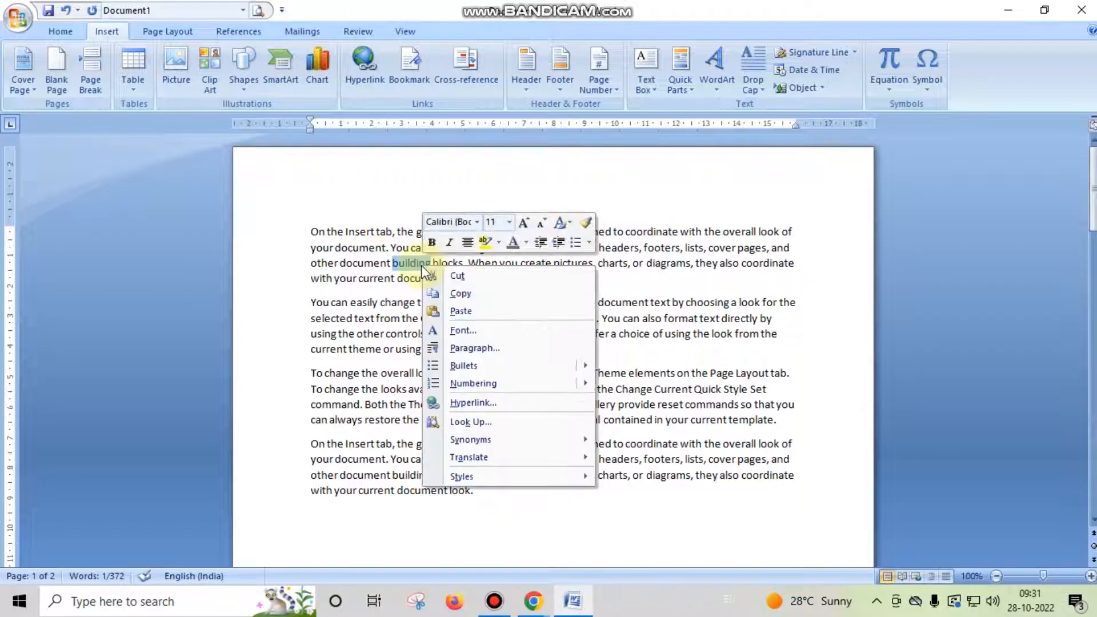
{"action": "left_click", "coordinate": [473, 404]}
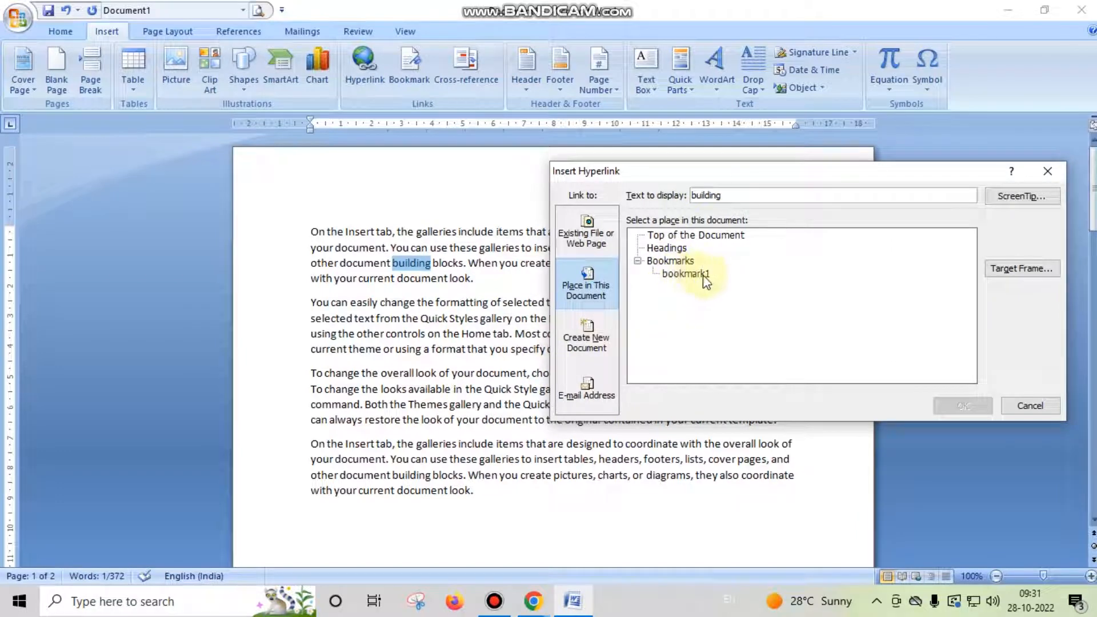
{"action": "left_click", "coordinate": [686, 275]}
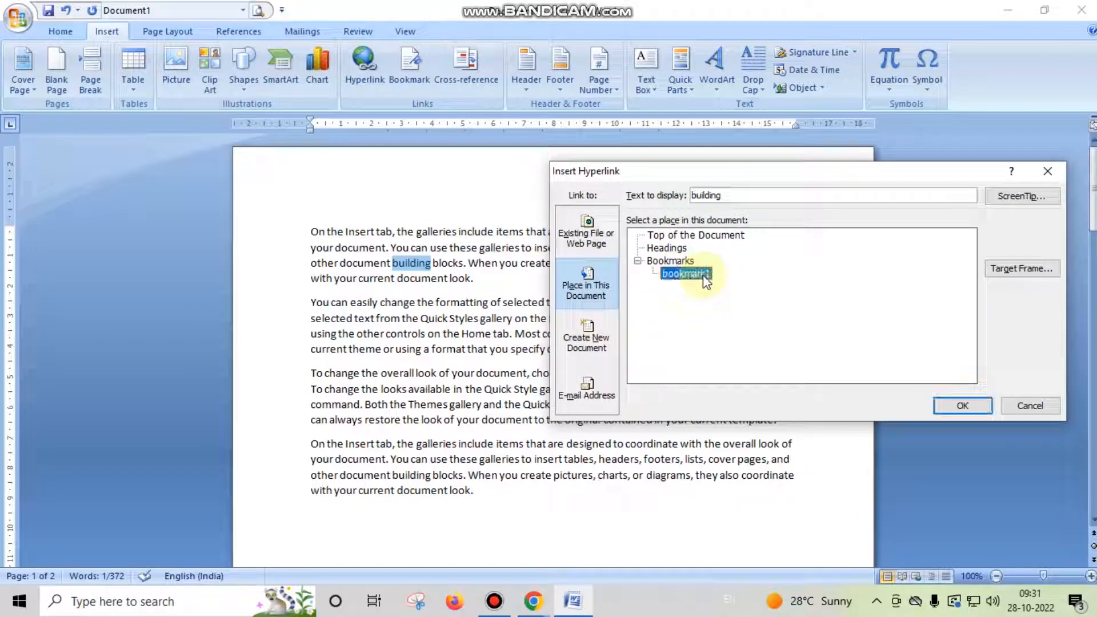
{"action": "left_click", "coordinate": [959, 405]}
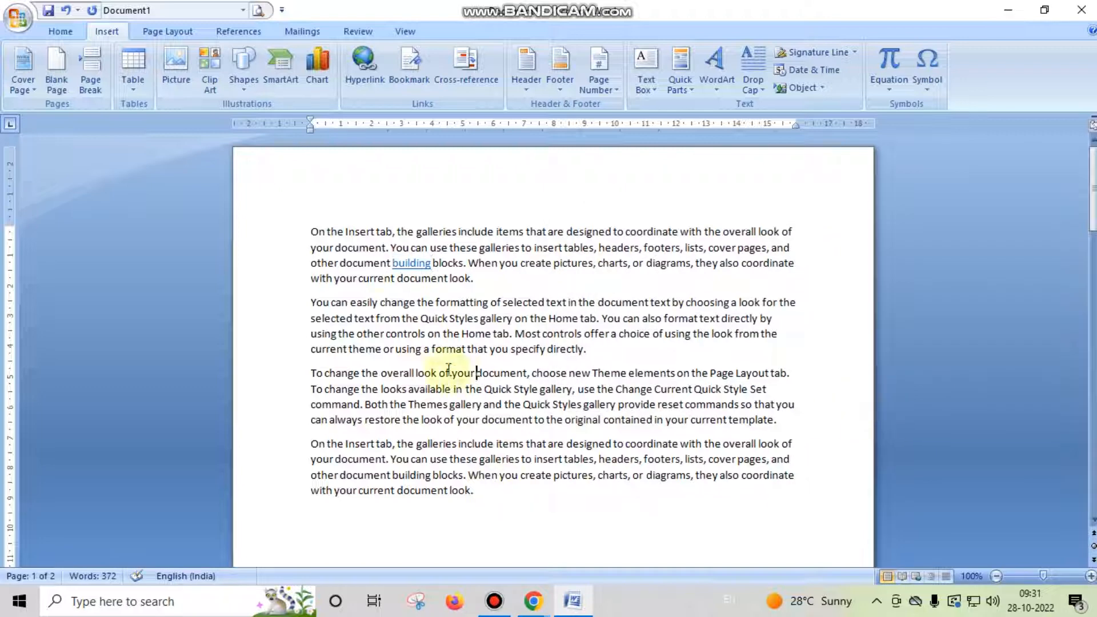
{"action": "left_click", "coordinate": [411, 266], "text": "ctrl"}
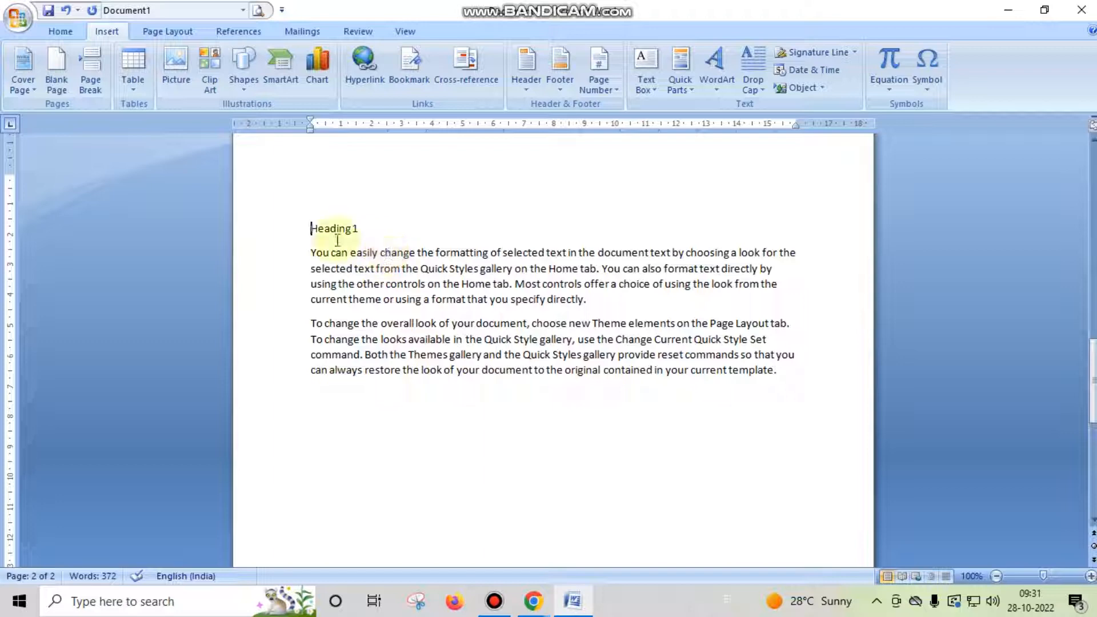
Step: Insert the picture s2 from the SOVA folder on a new line below the last paragraph of page 2
{"action": "left_click", "coordinate": [716, 461]}
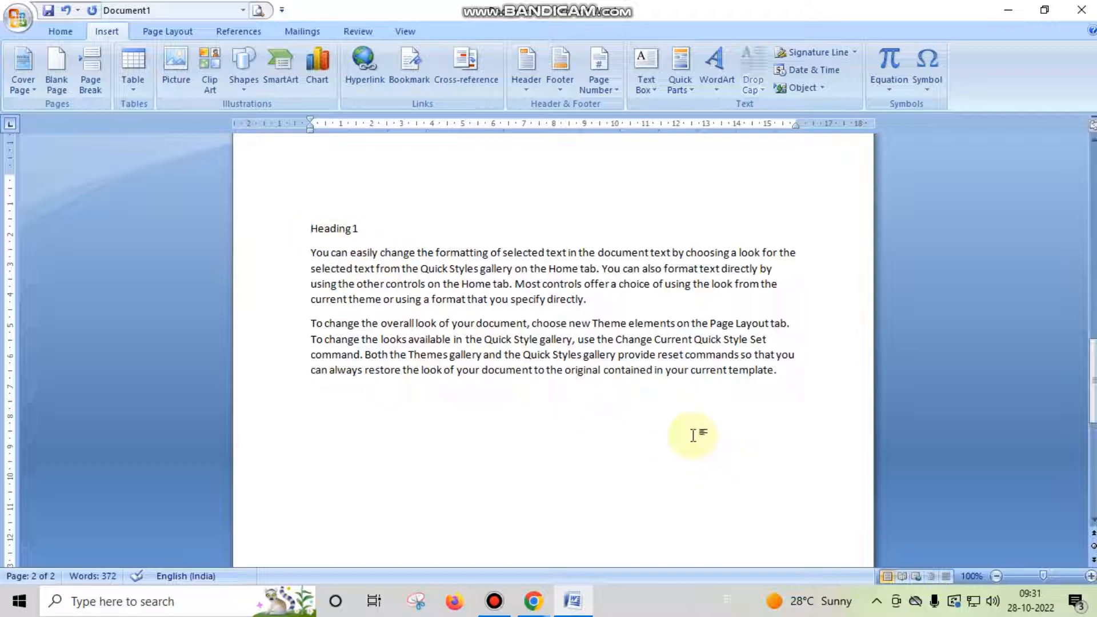
{"action": "key", "text": "Return"}
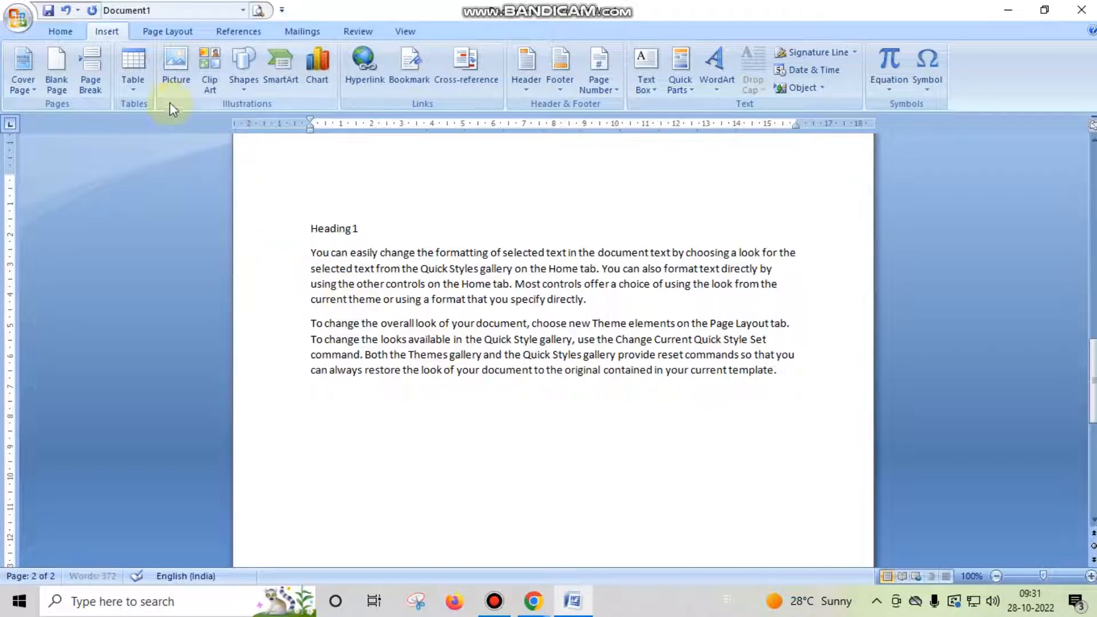
{"action": "left_click", "coordinate": [176, 67]}
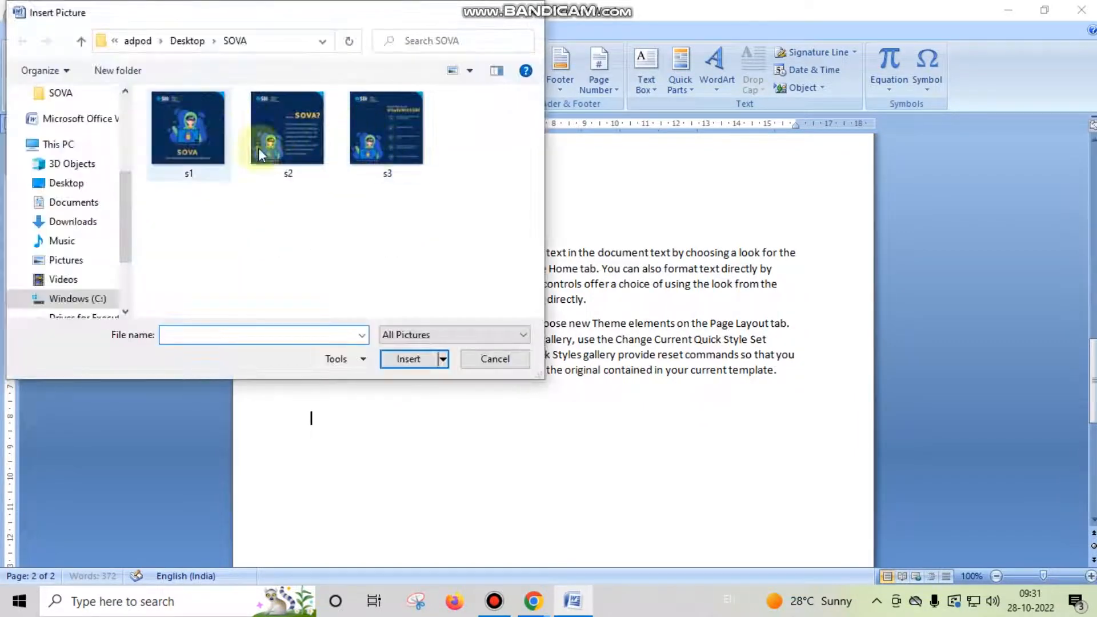
{"action": "left_click", "coordinate": [280, 146]}
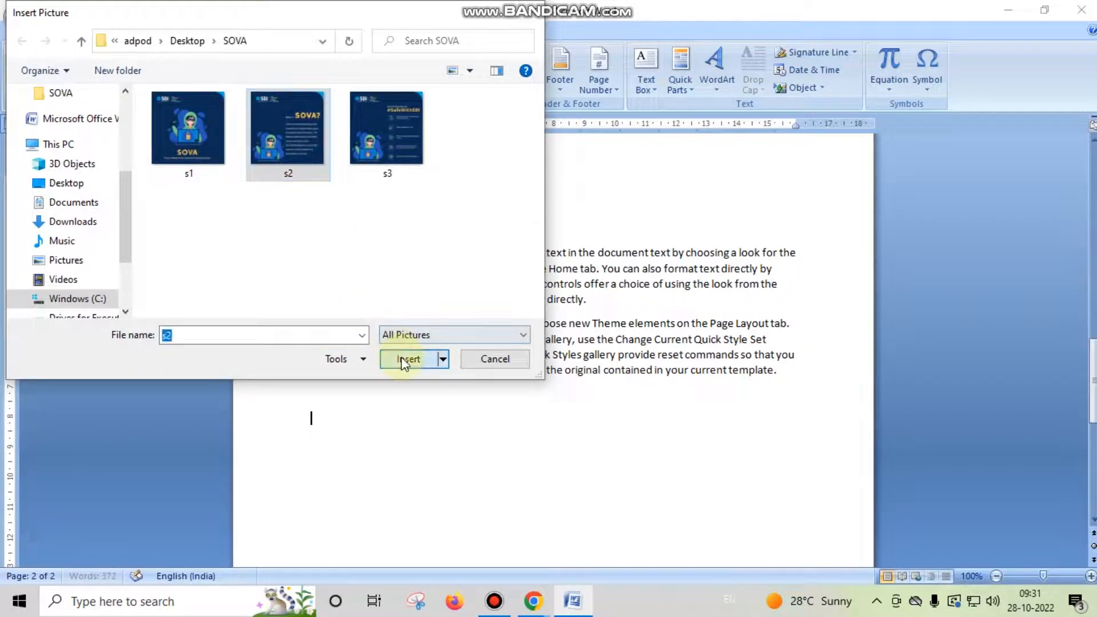
{"action": "left_click", "coordinate": [407, 359]}
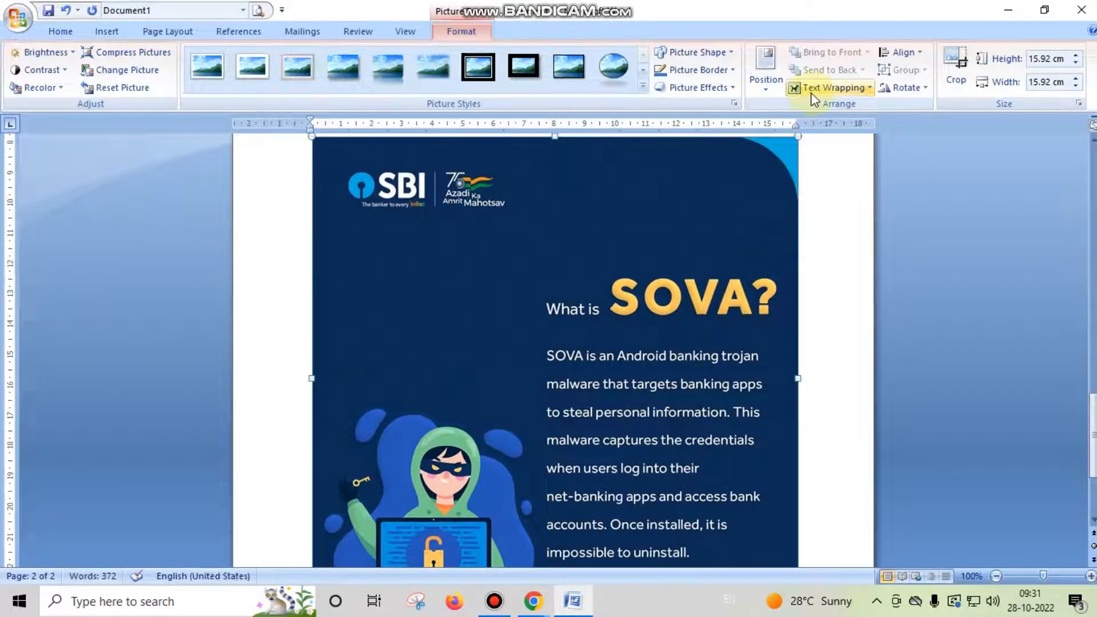
Step: Wrap the picture In Front of Text and shrink it to about 3.6 × 3.6 cm in the blank area below the text
{"action": "left_click", "coordinate": [814, 89]}
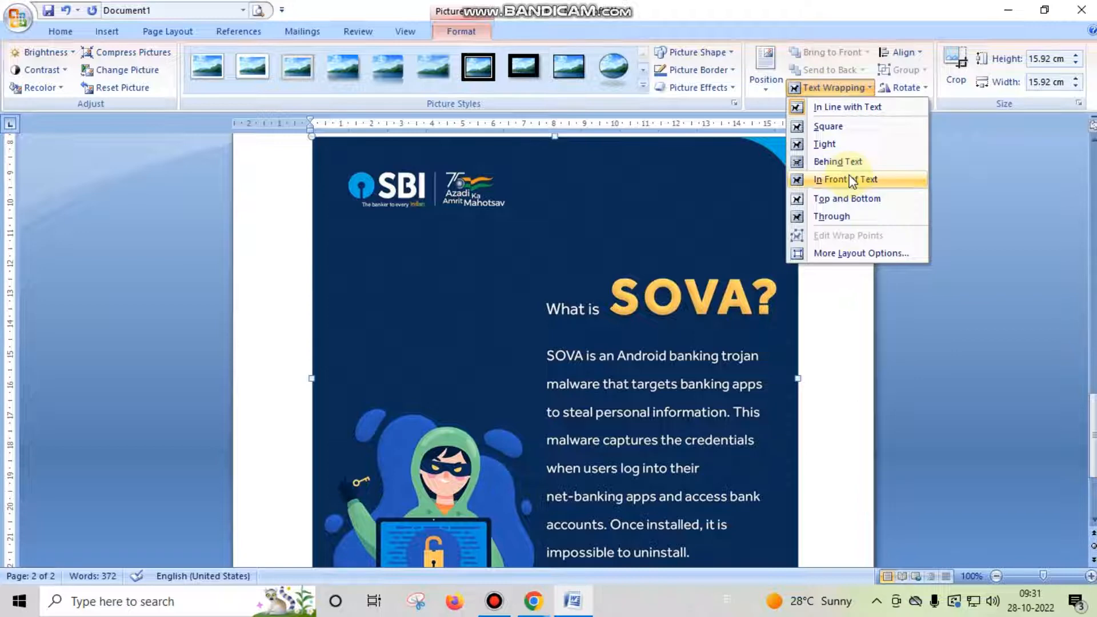
{"action": "left_click", "coordinate": [847, 179]}
{"action": "left_click_drag", "start_coordinate": [799, 138], "coordinate": [422, 498]}
{"action": "left_click_drag", "start_coordinate": [361, 529], "coordinate": [536, 351]}
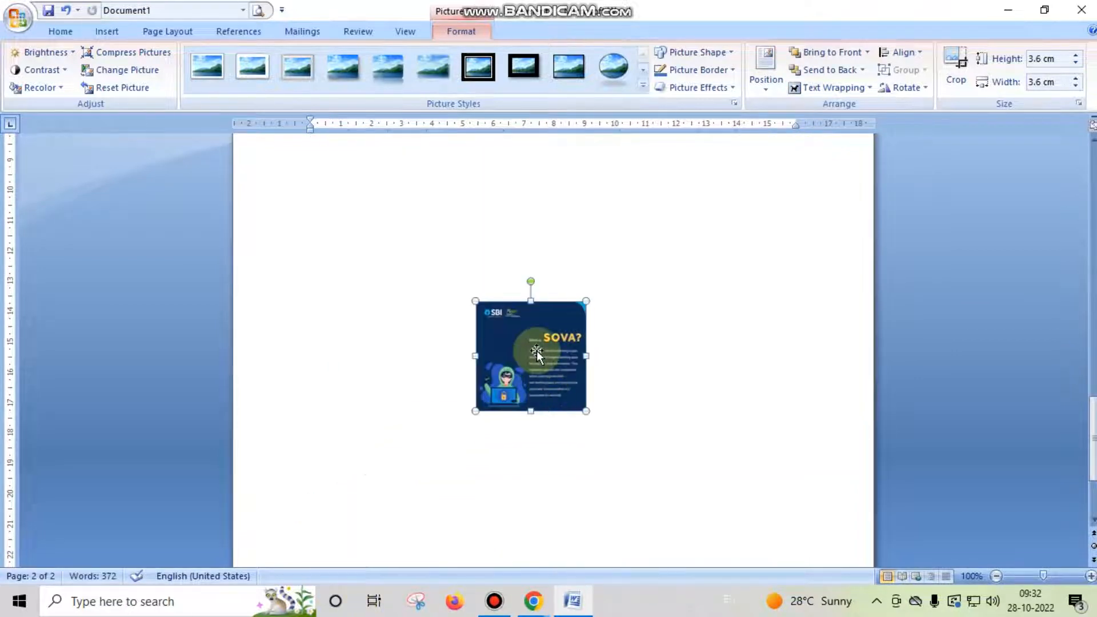
Step: Add a bookmark named bookmark2 to the selected picture on page 2
{"action": "left_click", "coordinate": [107, 31]}
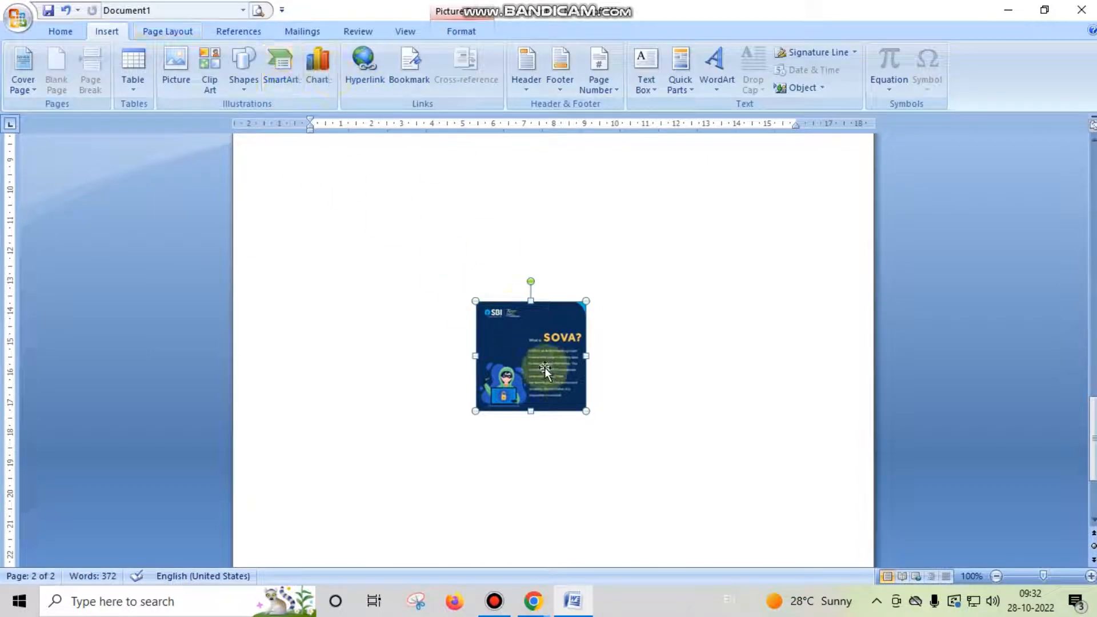
{"action": "left_click", "coordinate": [409, 64]}
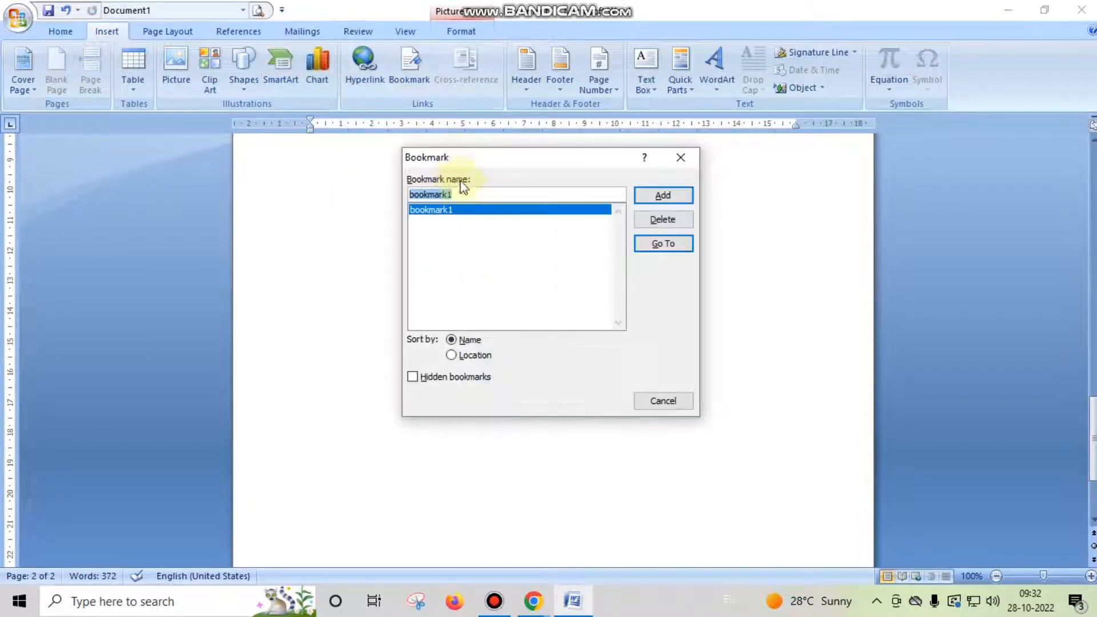
{"action": "type", "text": "book"}
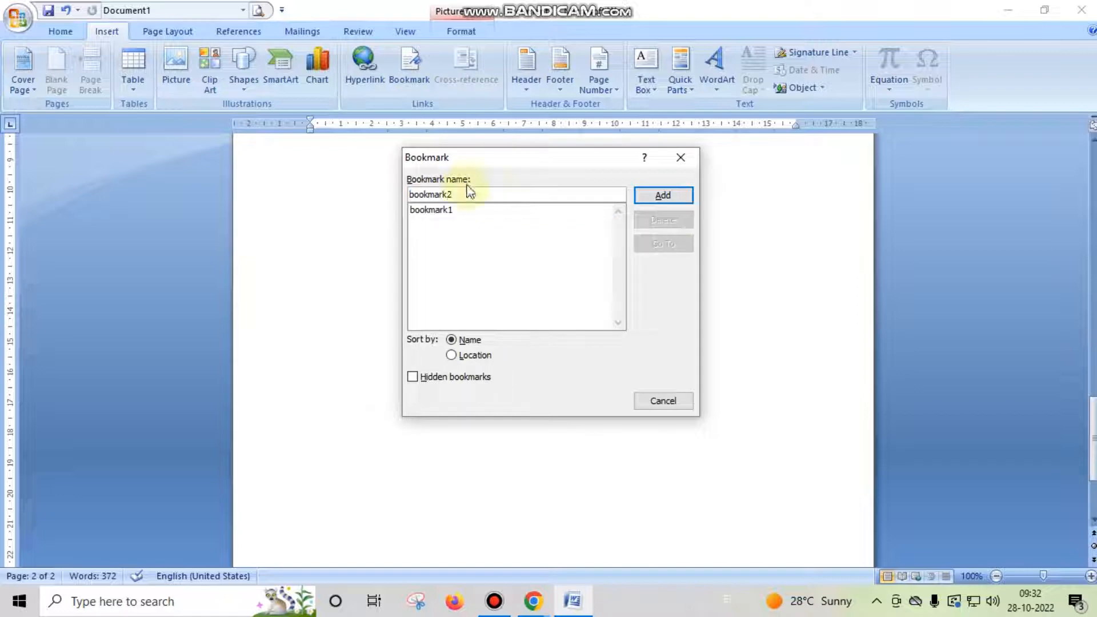
{"action": "left_click", "coordinate": [642, 196]}
Step: Hyperlink the word "designed" in the last paragraph of page 1 to bookmark2 and follow the link to test it
{"action": "scroll", "coordinate": [616, 273], "scroll_direction": "up", "scroll_amount": 8}
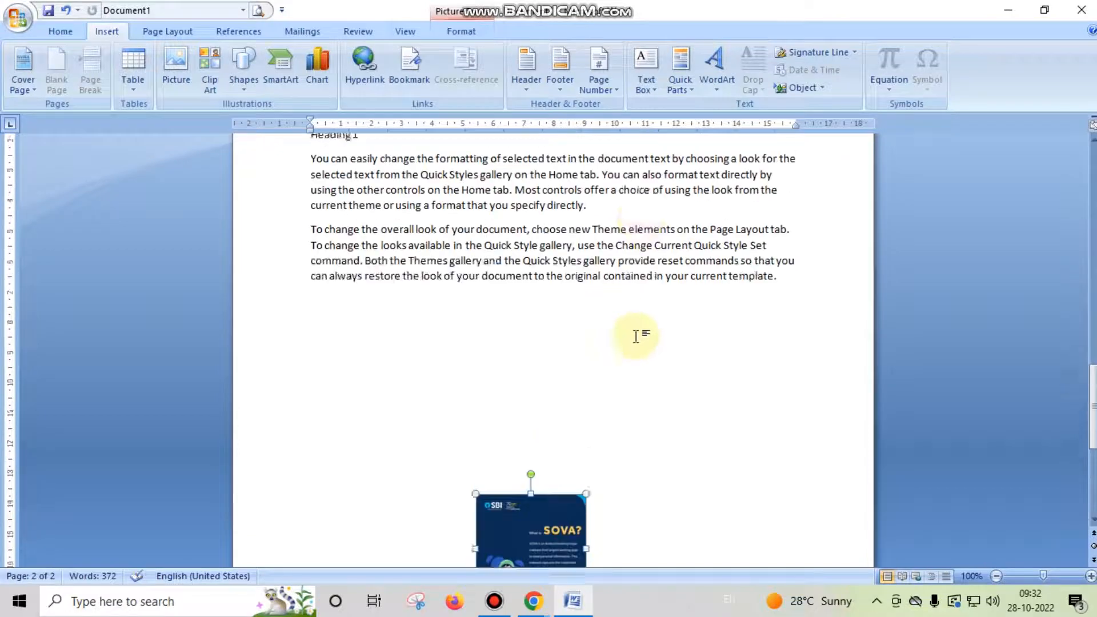
{"action": "scroll", "coordinate": [680, 343], "scroll_direction": "up", "scroll_amount": 6}
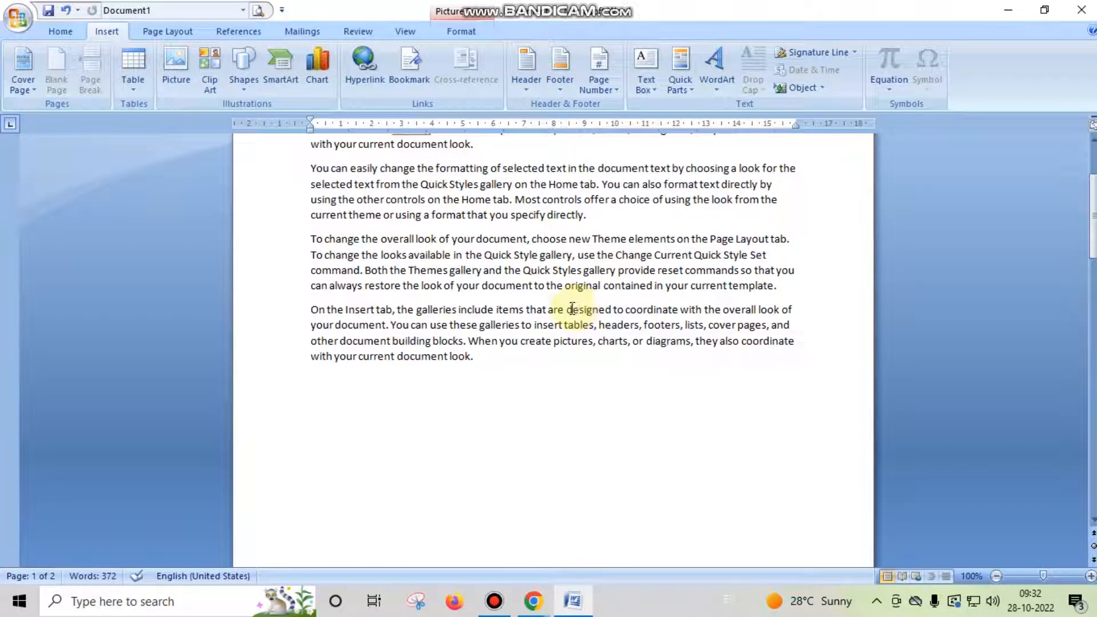
{"action": "double_click", "coordinate": [583, 309]}
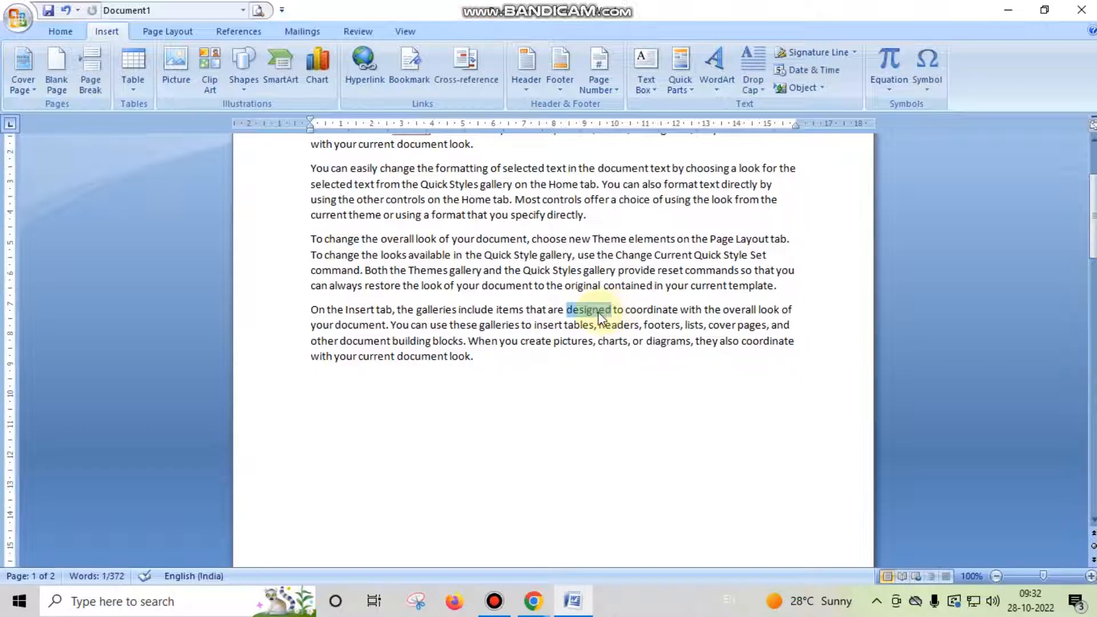
{"action": "right_click", "coordinate": [599, 312]}
{"action": "left_click", "coordinate": [661, 452]}
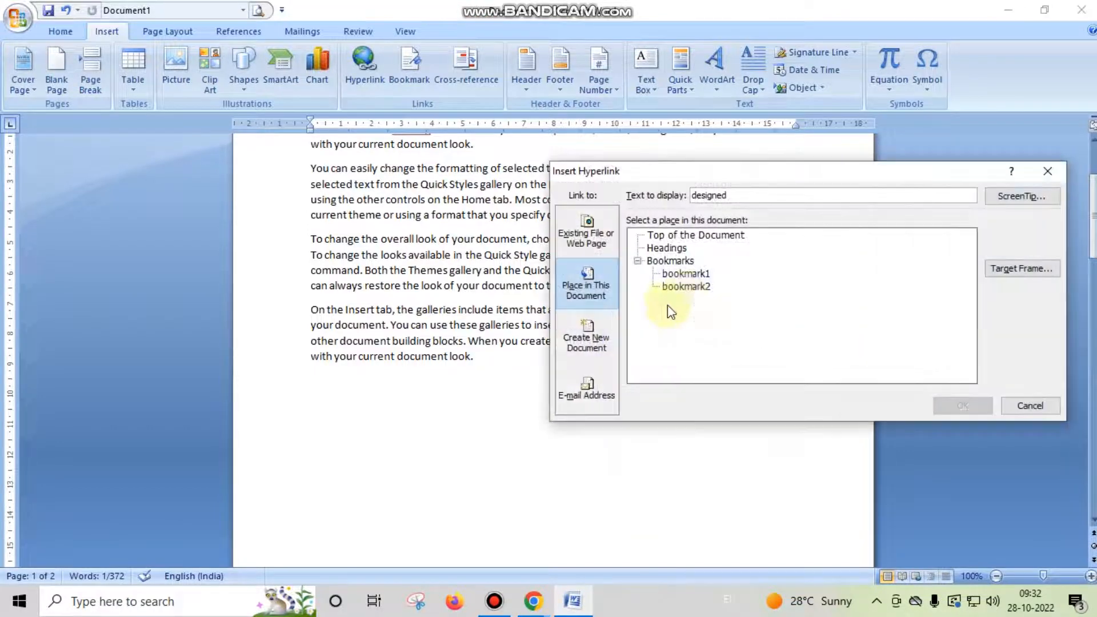
{"action": "left_click", "coordinate": [689, 287]}
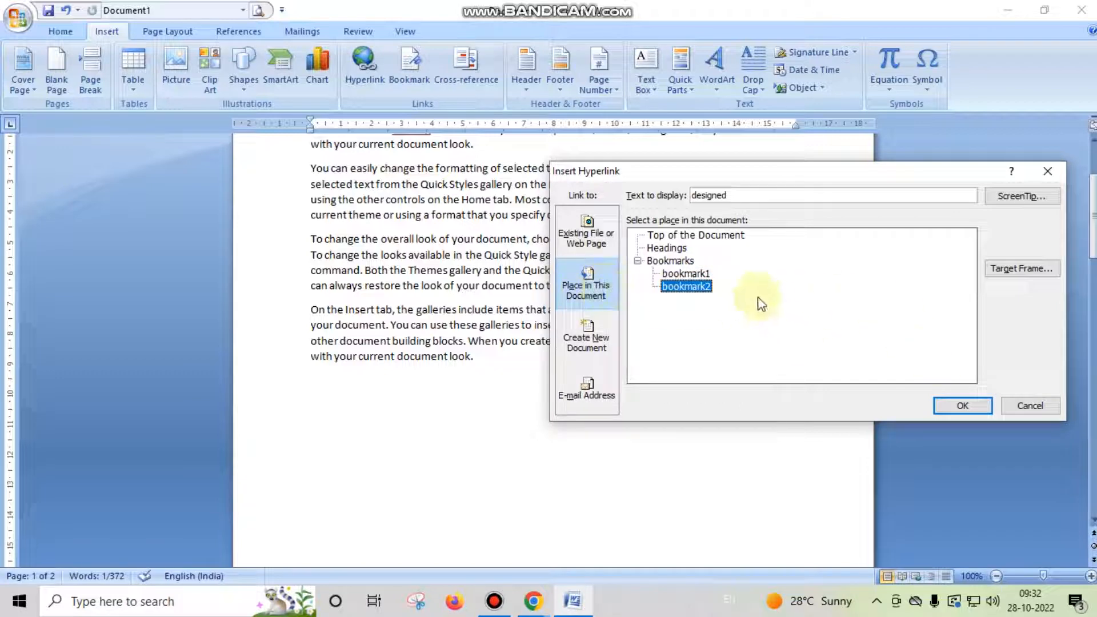
{"action": "left_click", "coordinate": [966, 406]}
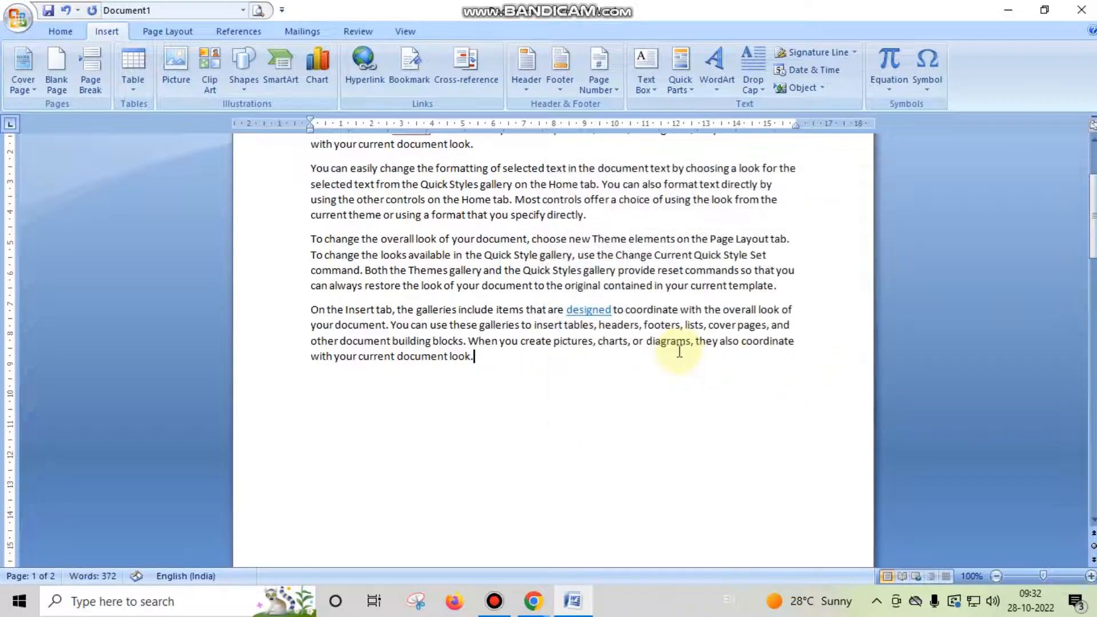
{"action": "mouse_move", "coordinate": [582, 315]}
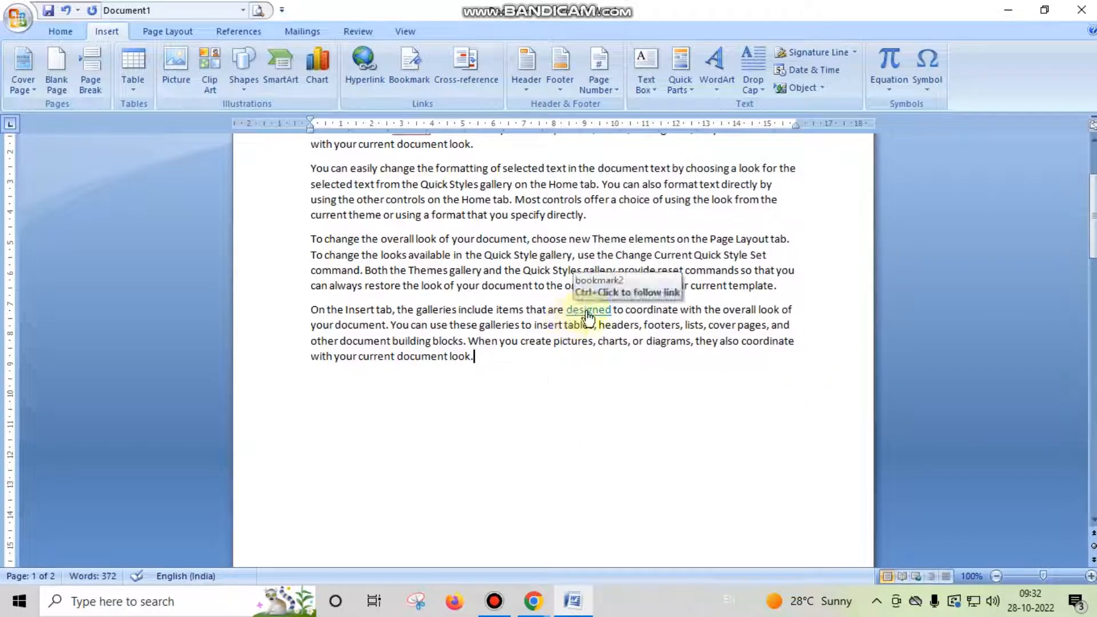
{"action": "left_click", "coordinate": [588, 314], "text": "ctrl"}
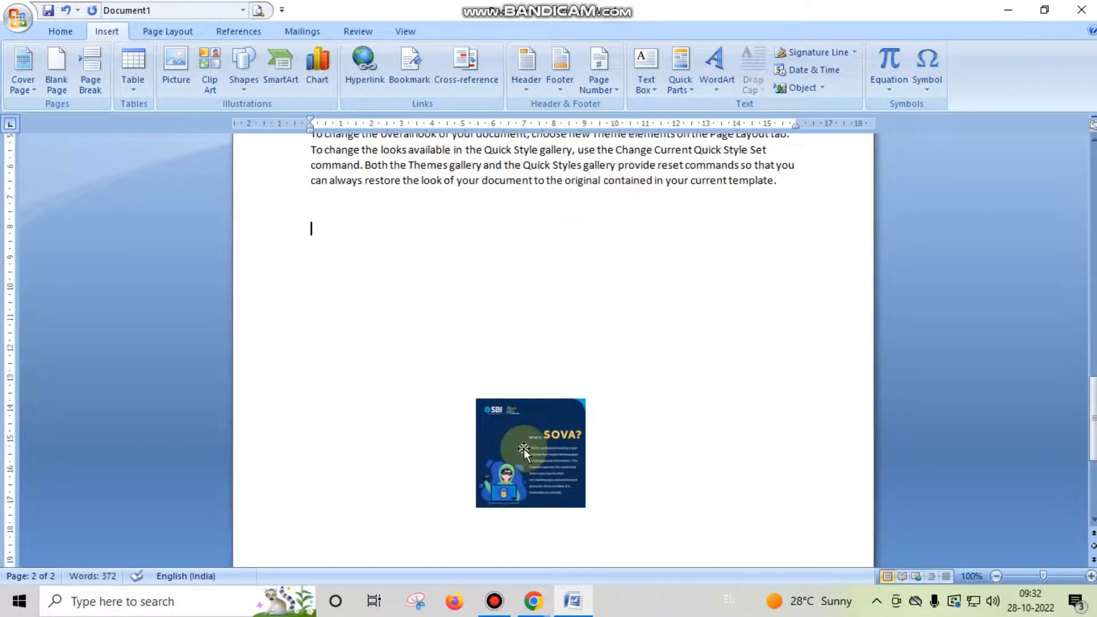